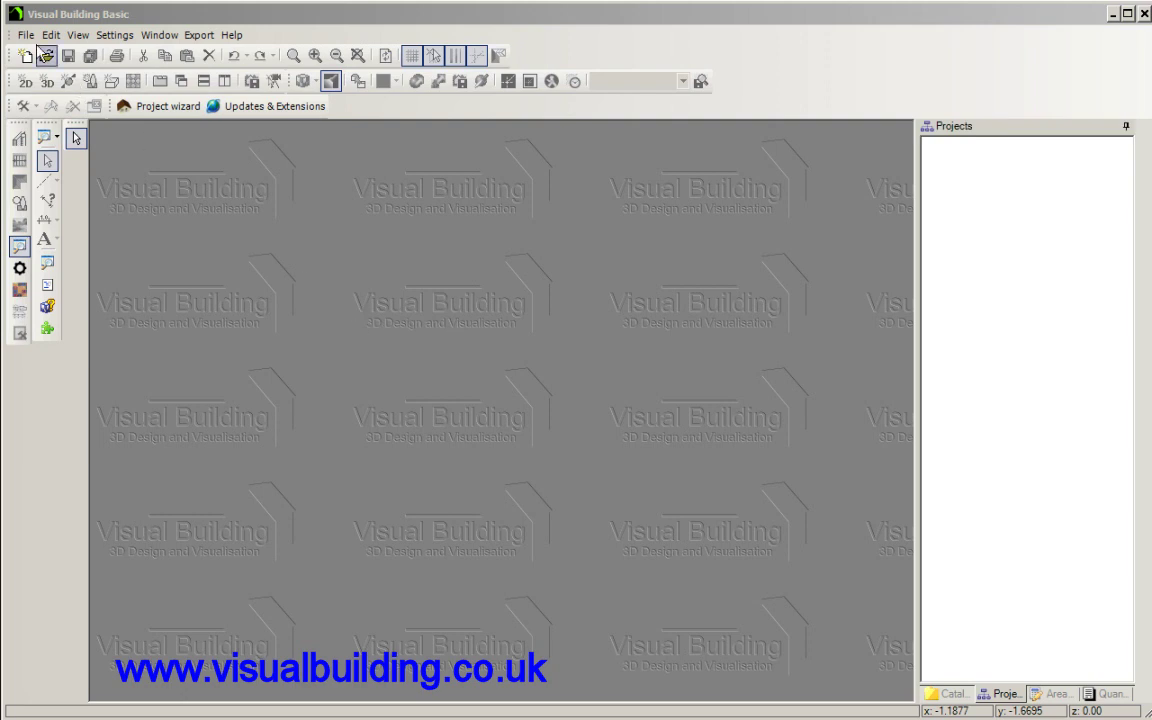
Step: Start a new project with the Building wizard from File > Project wizard
{"action": "left_click", "coordinate": [26, 35]}
{"action": "left_click", "coordinate": [62, 83]}
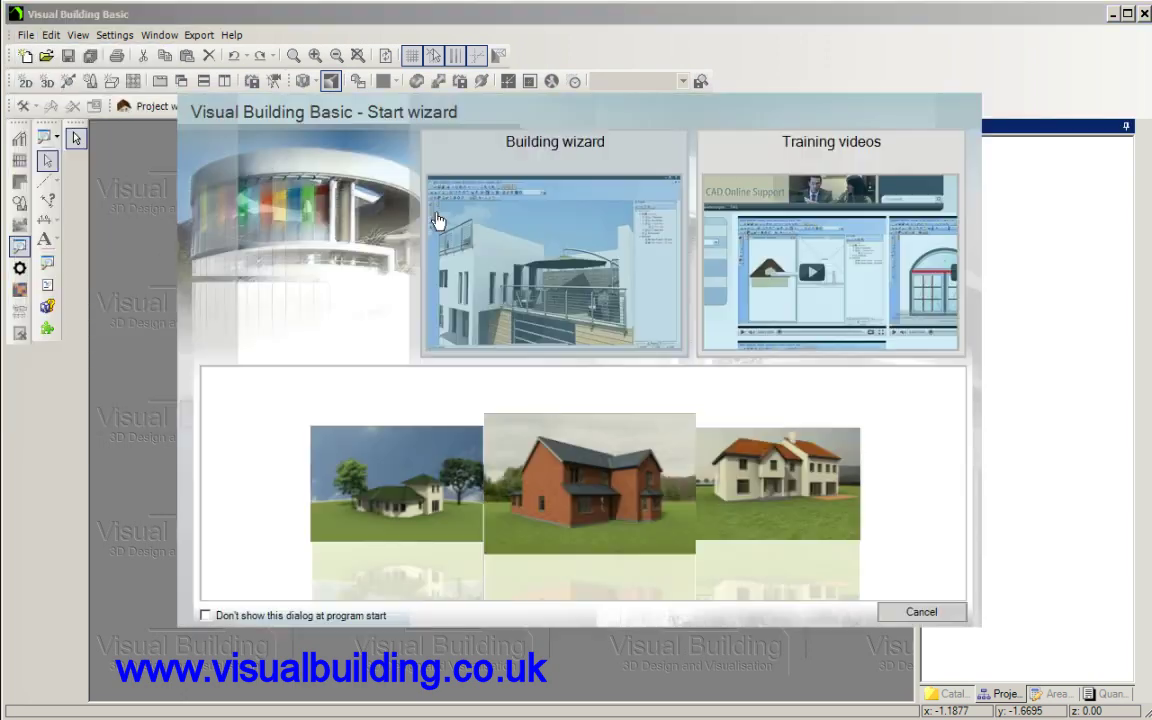
{"action": "left_click", "coordinate": [566, 257]}
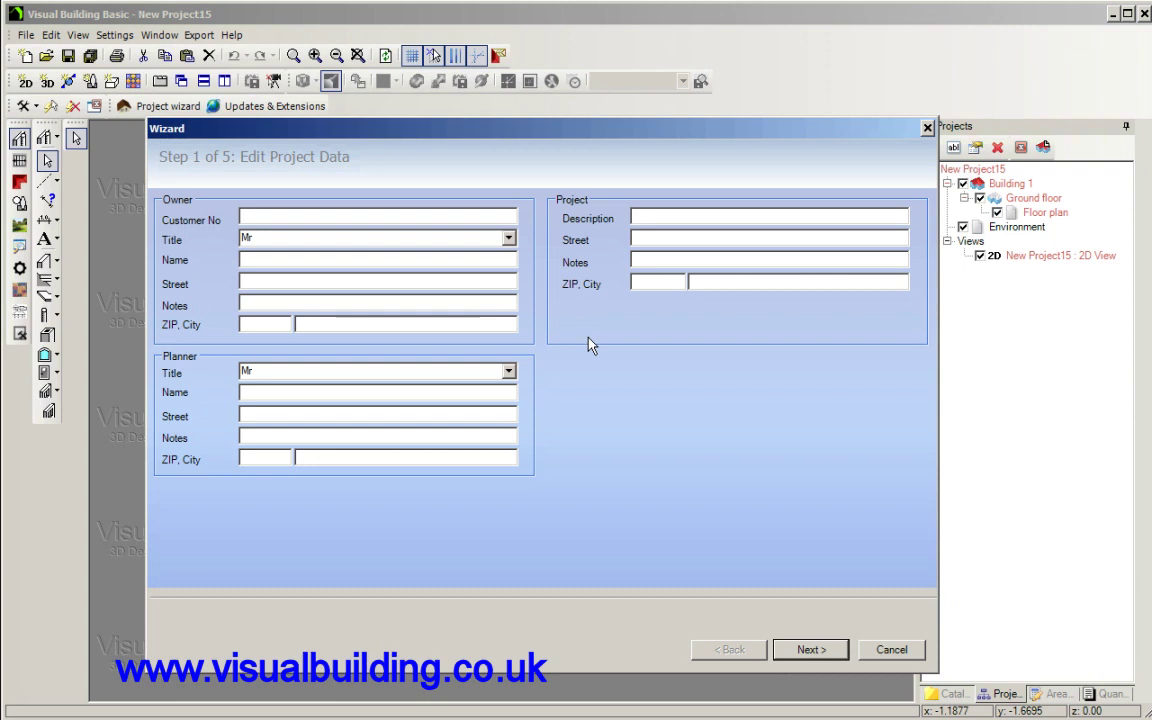
Step: Accept the default project data, plan shape and dimensions, and add an upper floor
{"action": "left_click", "coordinate": [812, 650]}
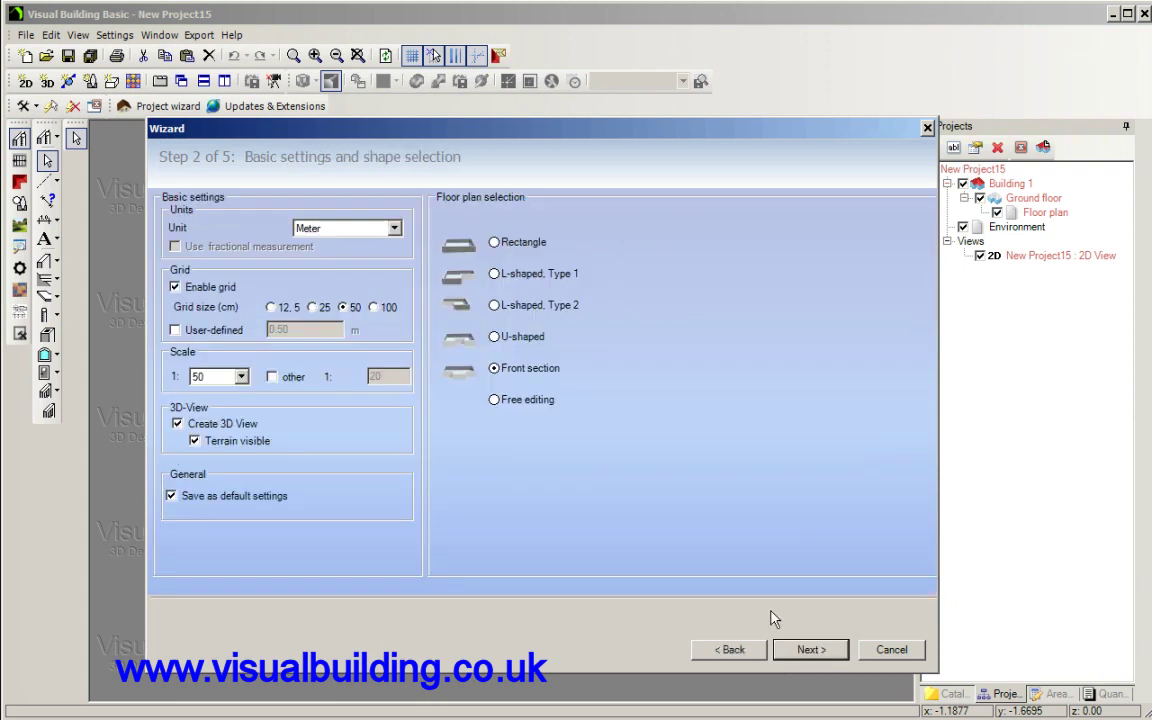
{"action": "left_click", "coordinate": [809, 649]}
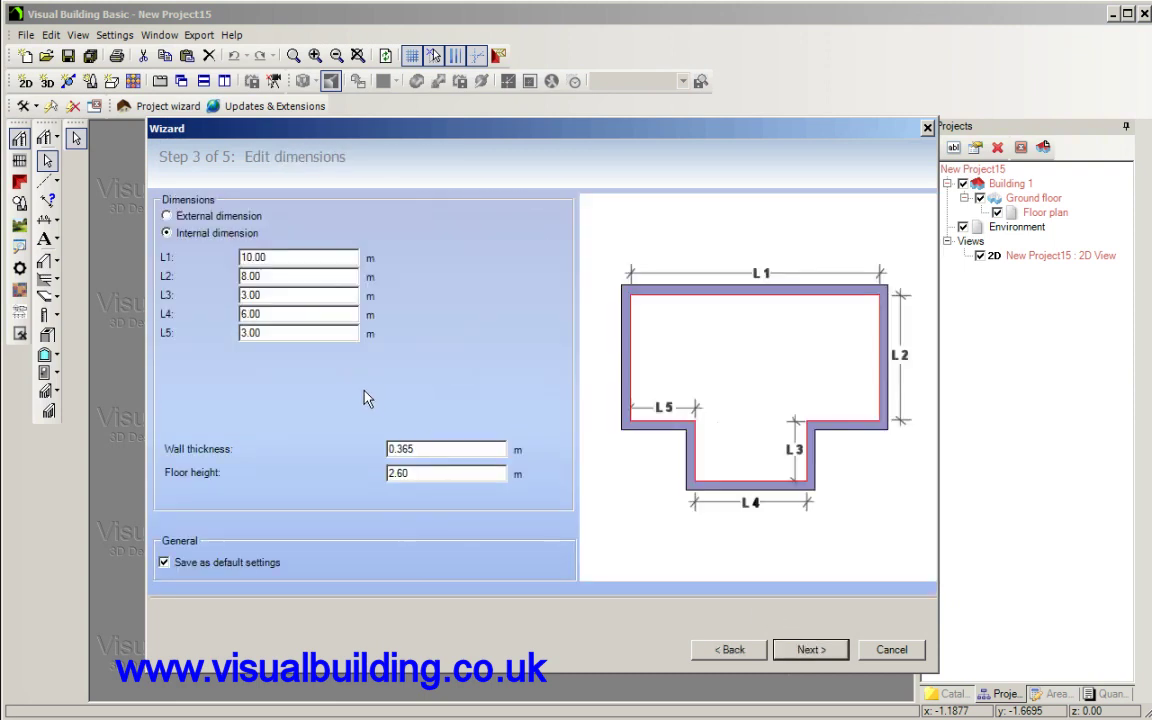
{"action": "left_click", "coordinate": [810, 649]}
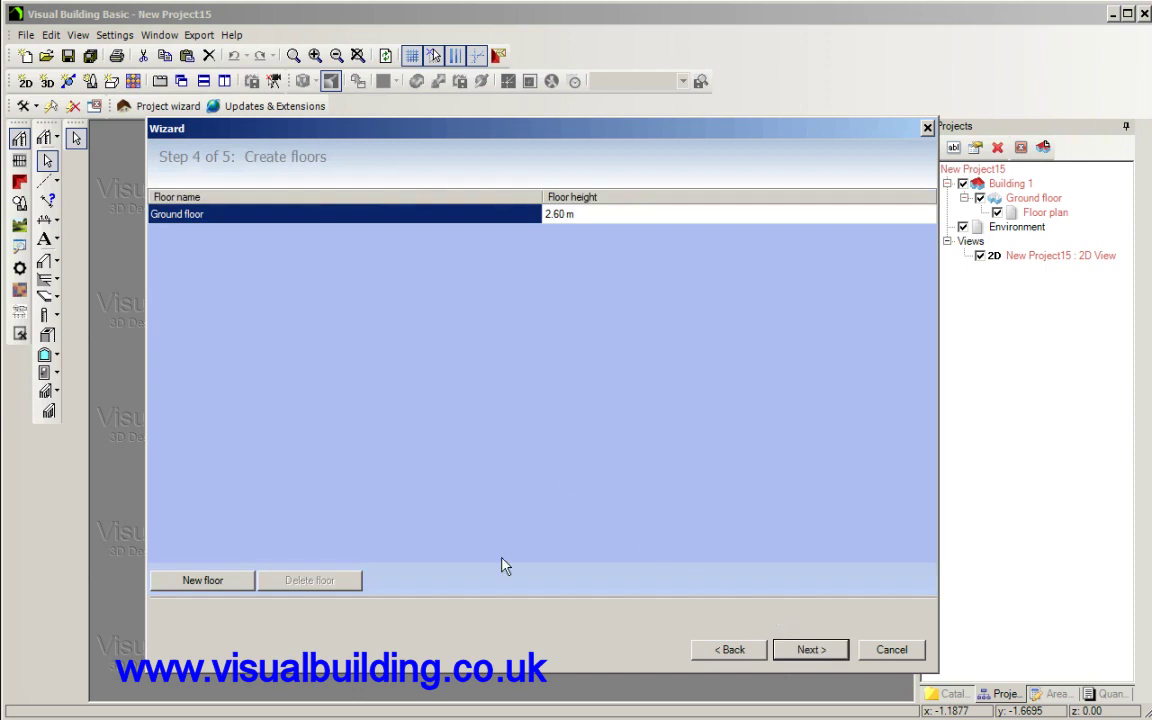
{"action": "left_click", "coordinate": [205, 580]}
{"action": "left_click", "coordinate": [805, 650]}
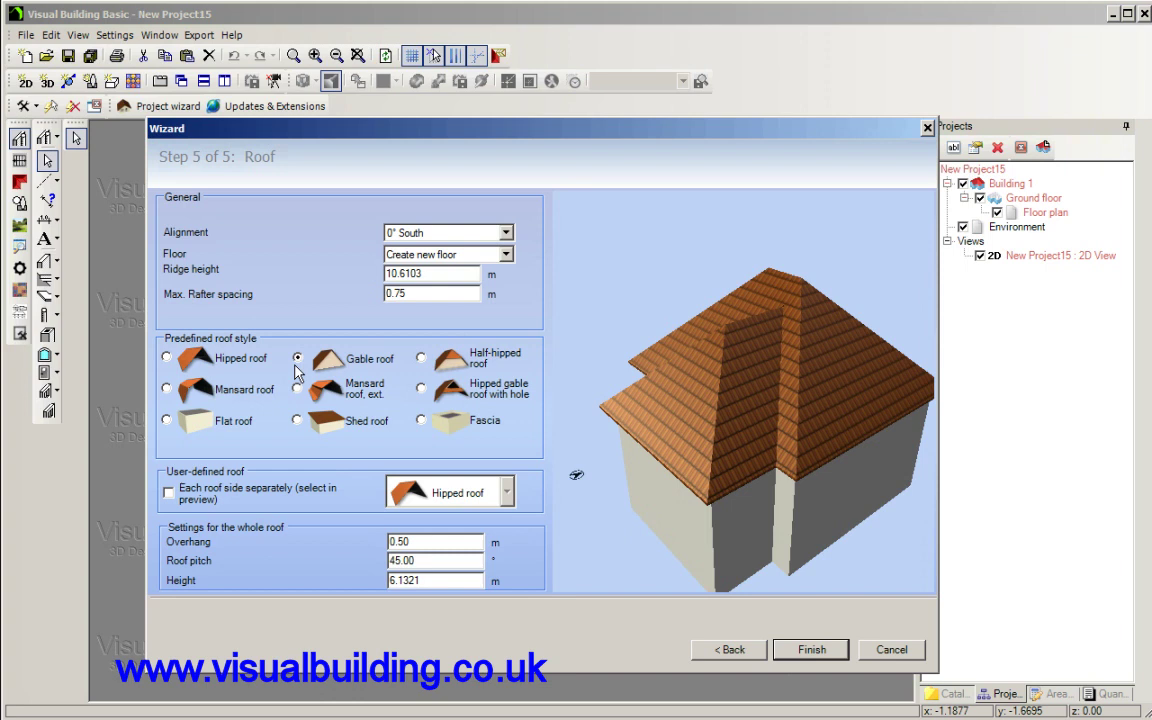
Step: Generate the house, look over its floor plan, then close New Project15 without saving
{"action": "left_click", "coordinate": [809, 649]}
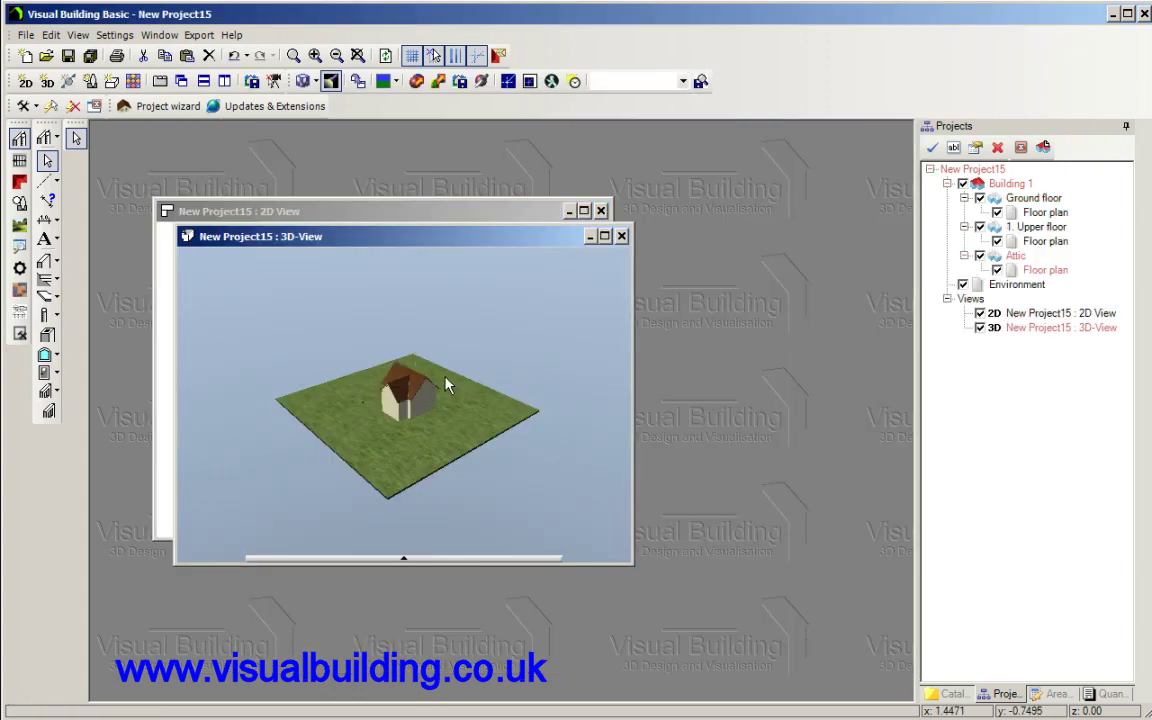
{"action": "left_click_drag", "start_coordinate": [476, 239], "coordinate": [736, 195]}
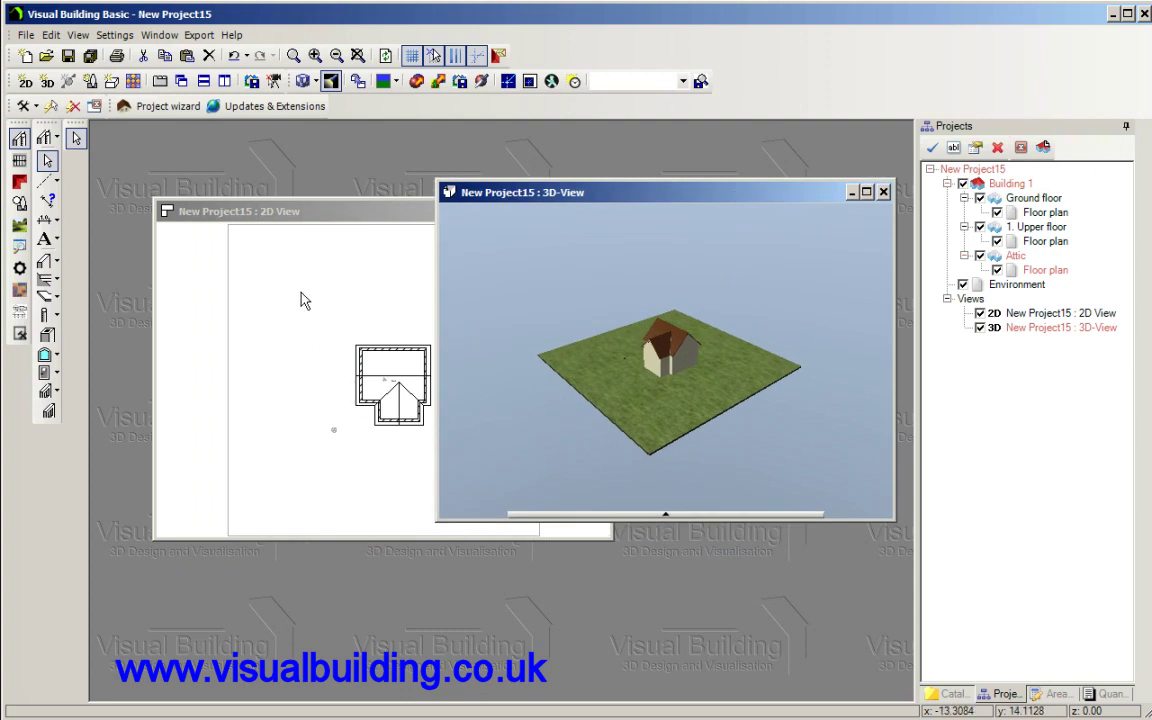
{"action": "left_click", "coordinate": [882, 192]}
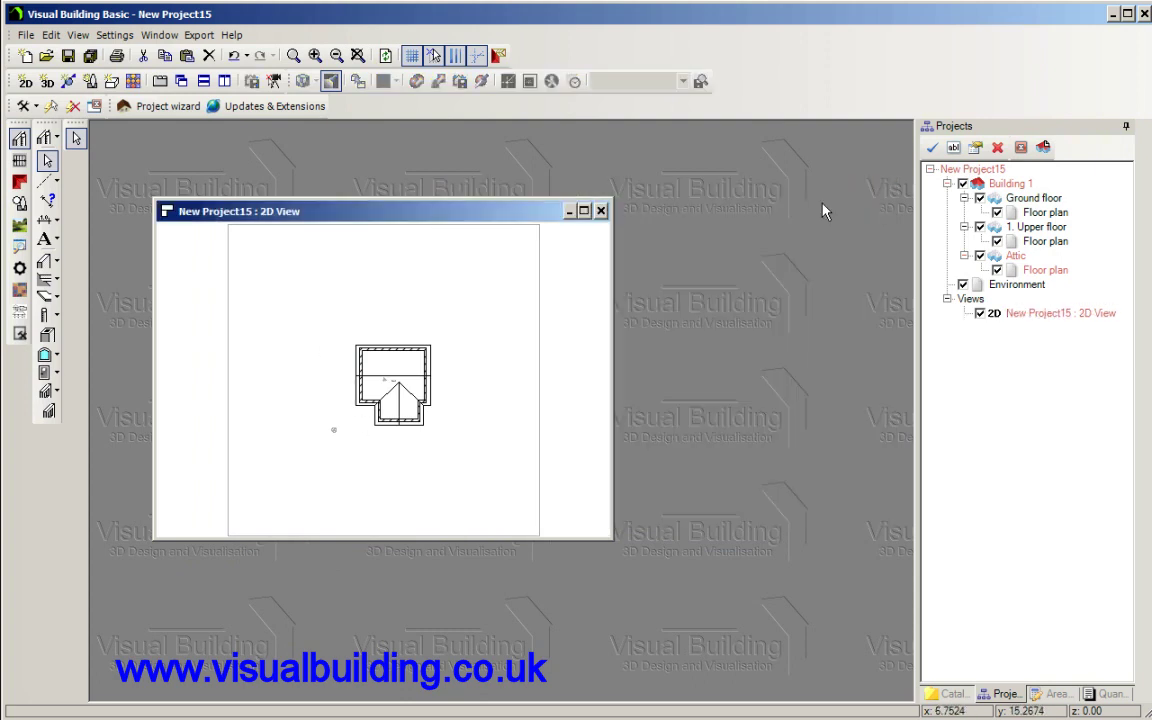
{"action": "left_click", "coordinate": [600, 211]}
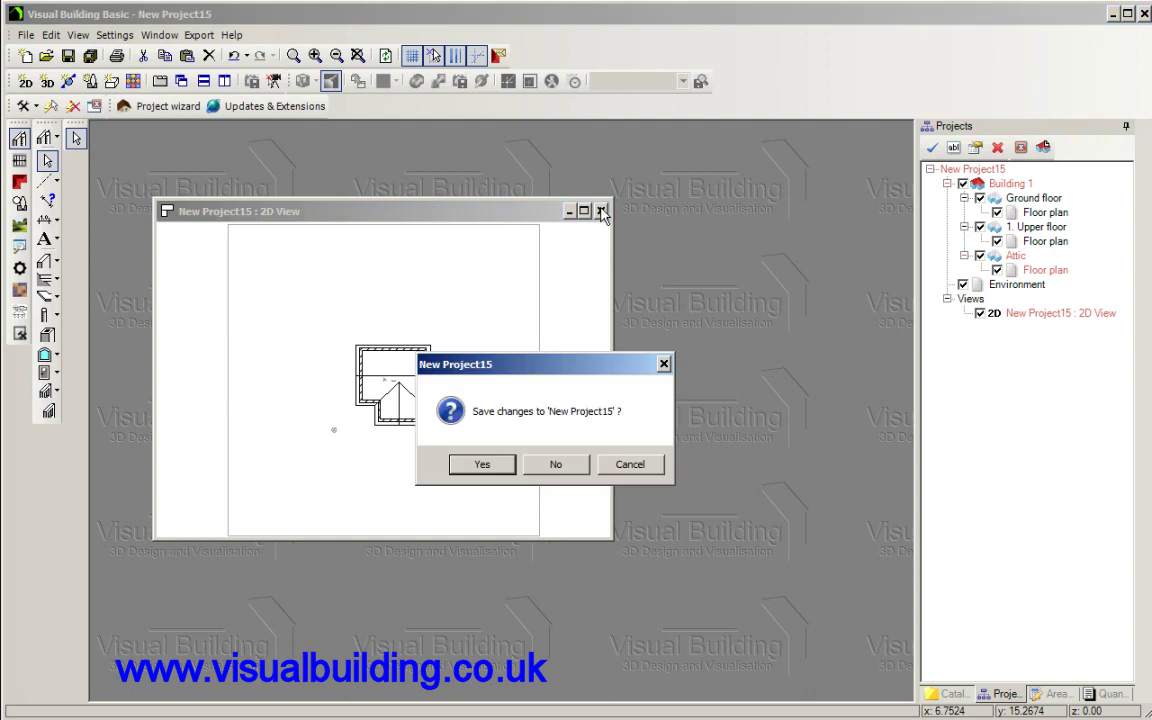
{"action": "left_click", "coordinate": [550, 465]}
Step: Launch the Building wizard from File > Project wizard to create New Project16
{"action": "left_click", "coordinate": [25, 34]}
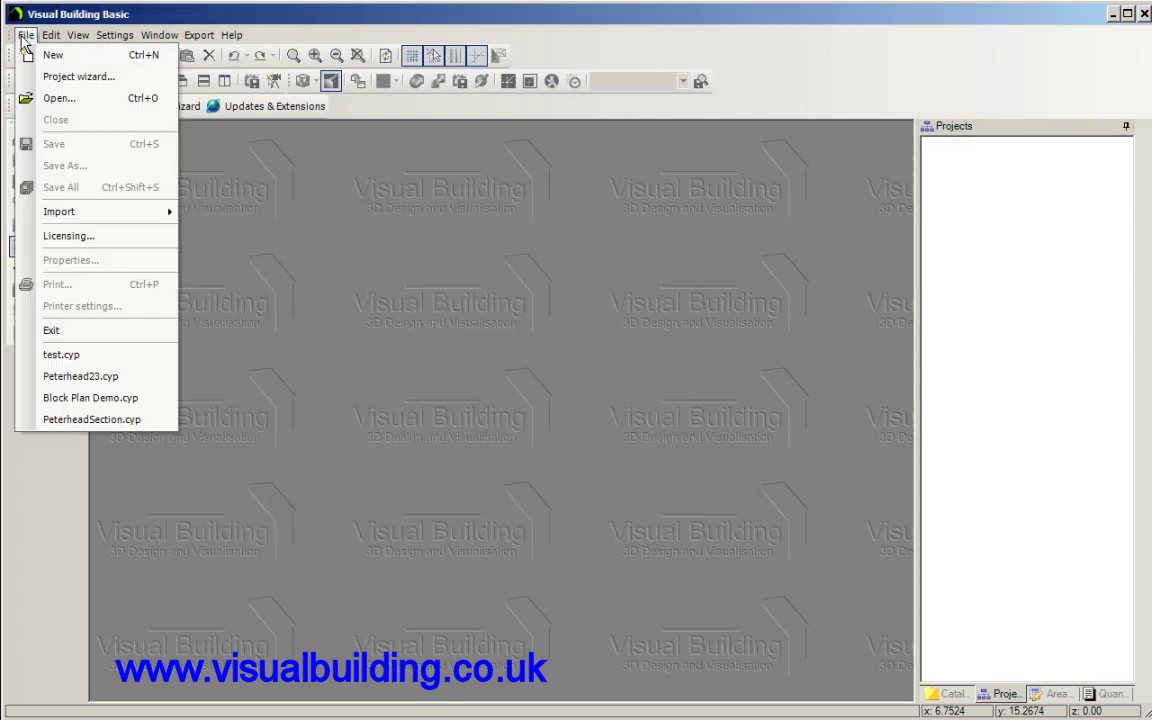
{"action": "left_click", "coordinate": [58, 78]}
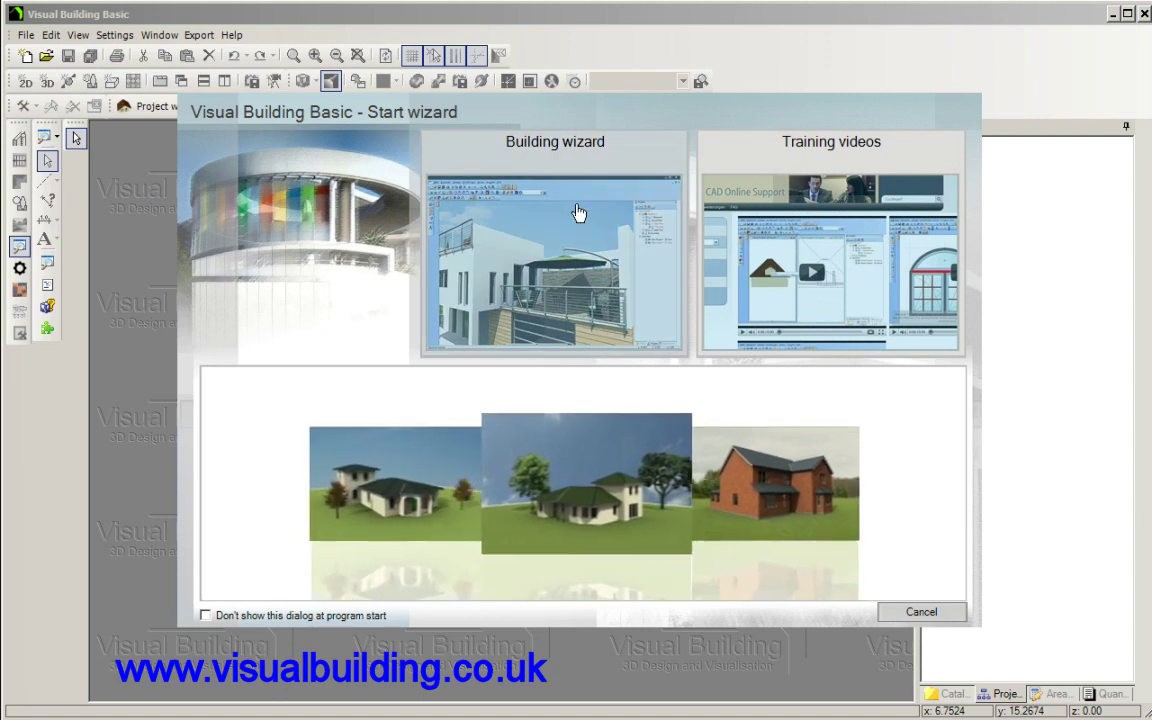
{"action": "left_click", "coordinate": [579, 213]}
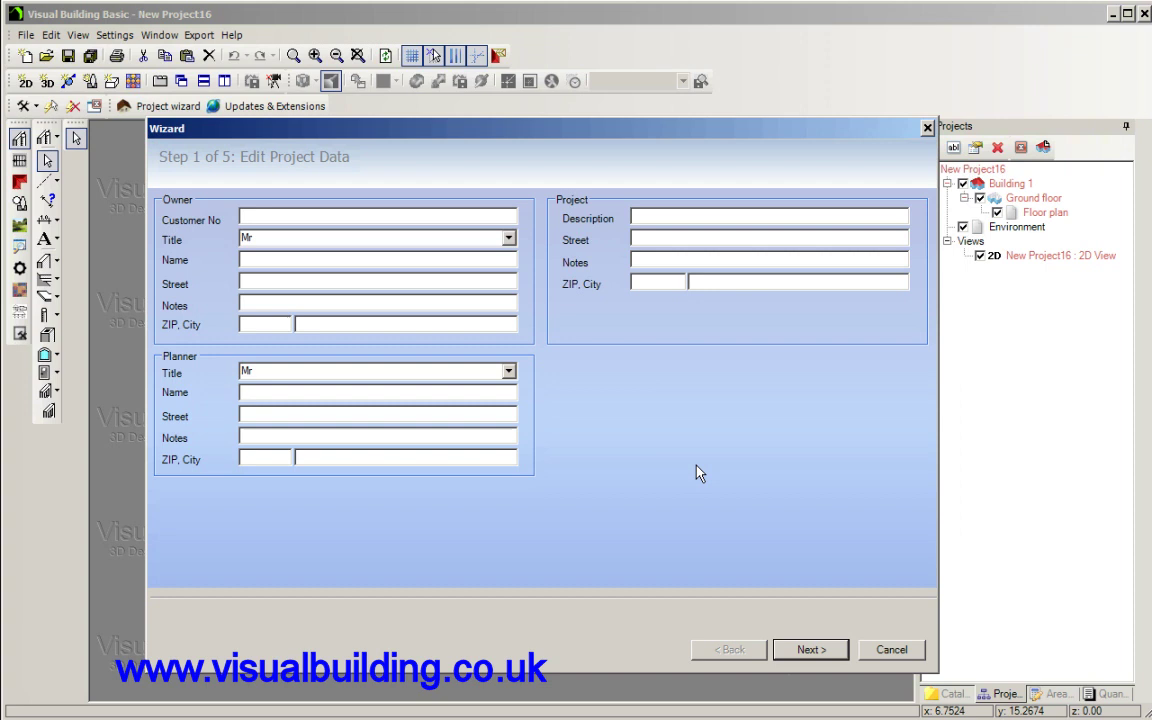
Step: Keep Meter as the unit for the front-section plan and continue to dimensions
{"action": "left_click", "coordinate": [811, 650]}
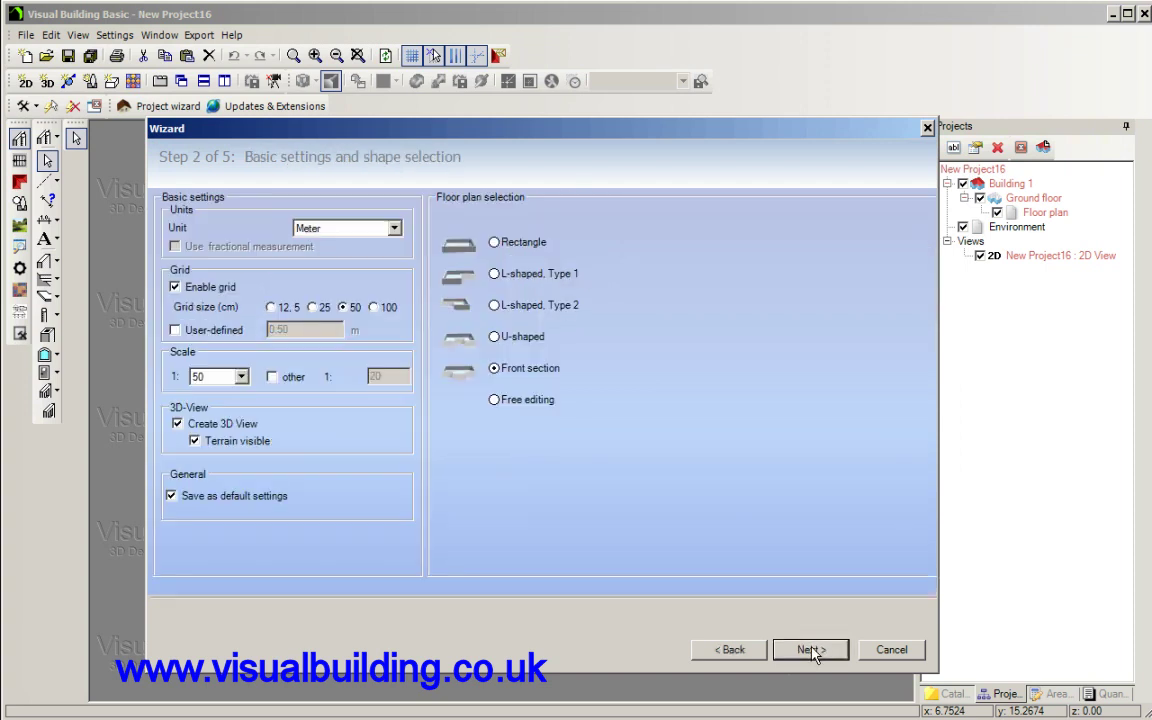
{"action": "left_click", "coordinate": [394, 230]}
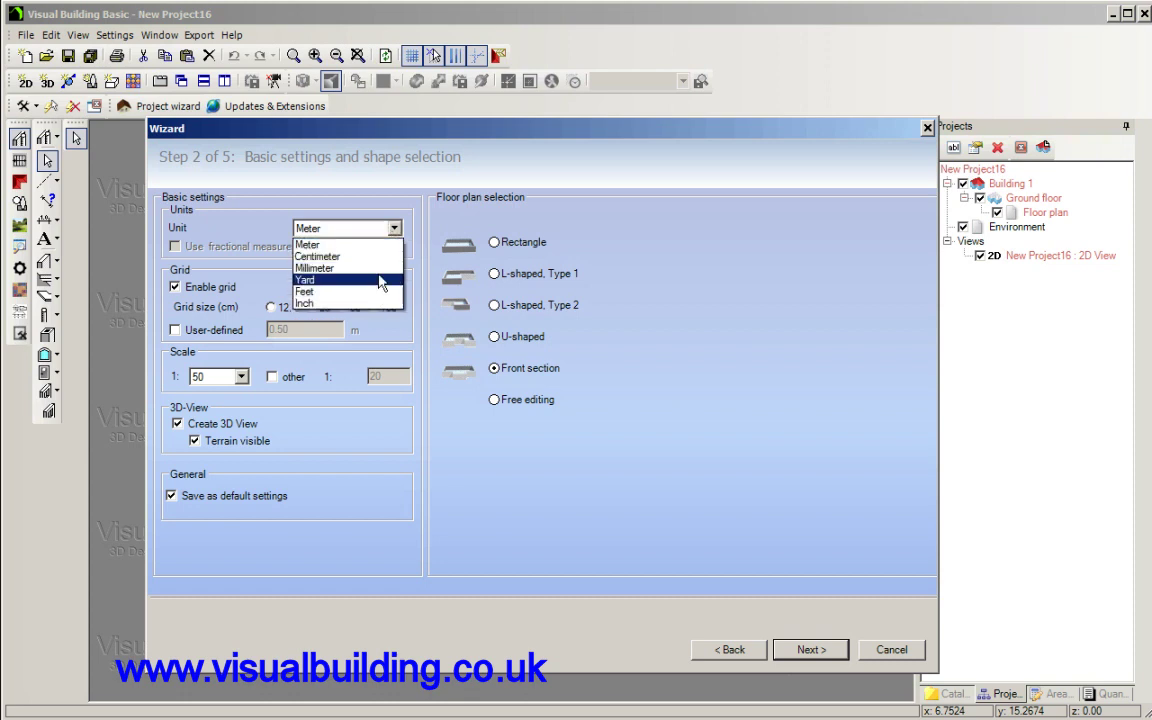
{"action": "left_click", "coordinate": [330, 210]}
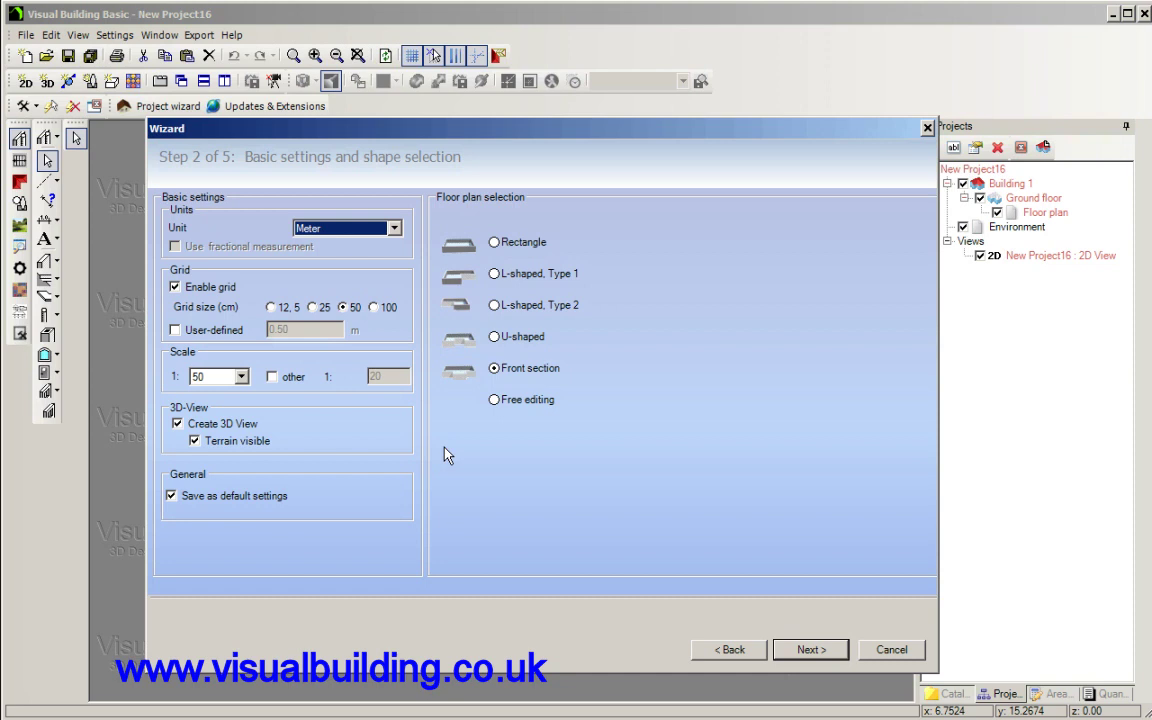
{"action": "left_click", "coordinate": [810, 650]}
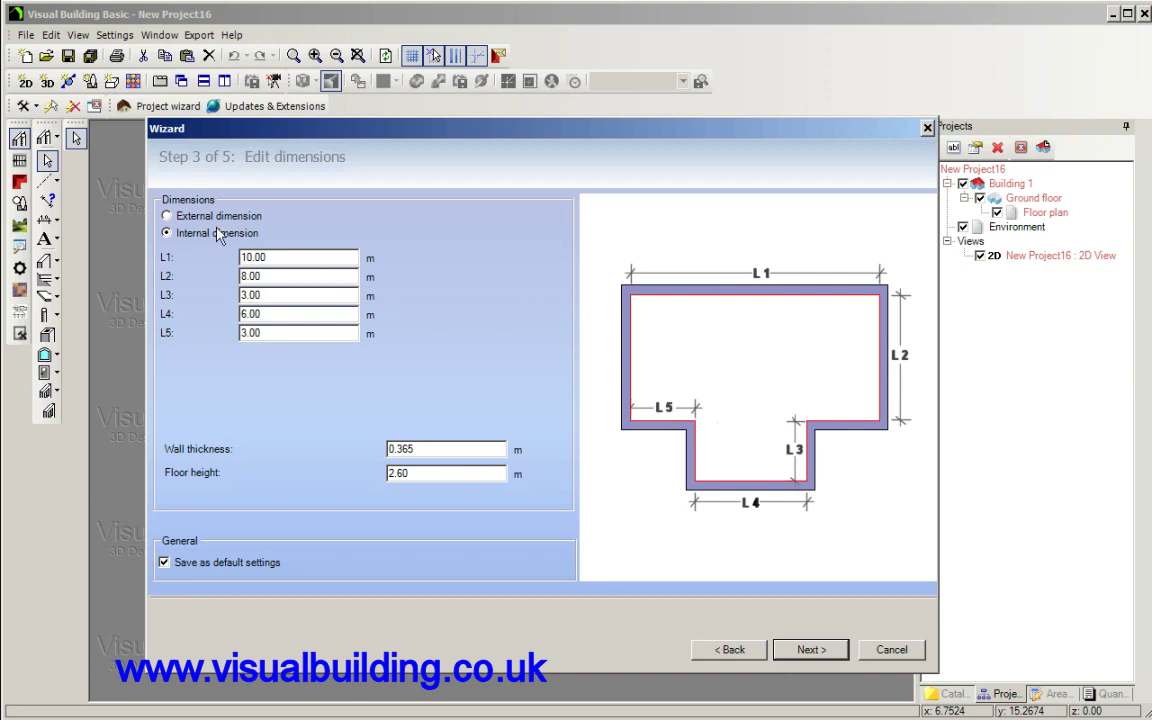
Step: Keep internal dimensions and add a 2.80 m 1. Upper floor above the ground floor
{"action": "left_click", "coordinate": [167, 216]}
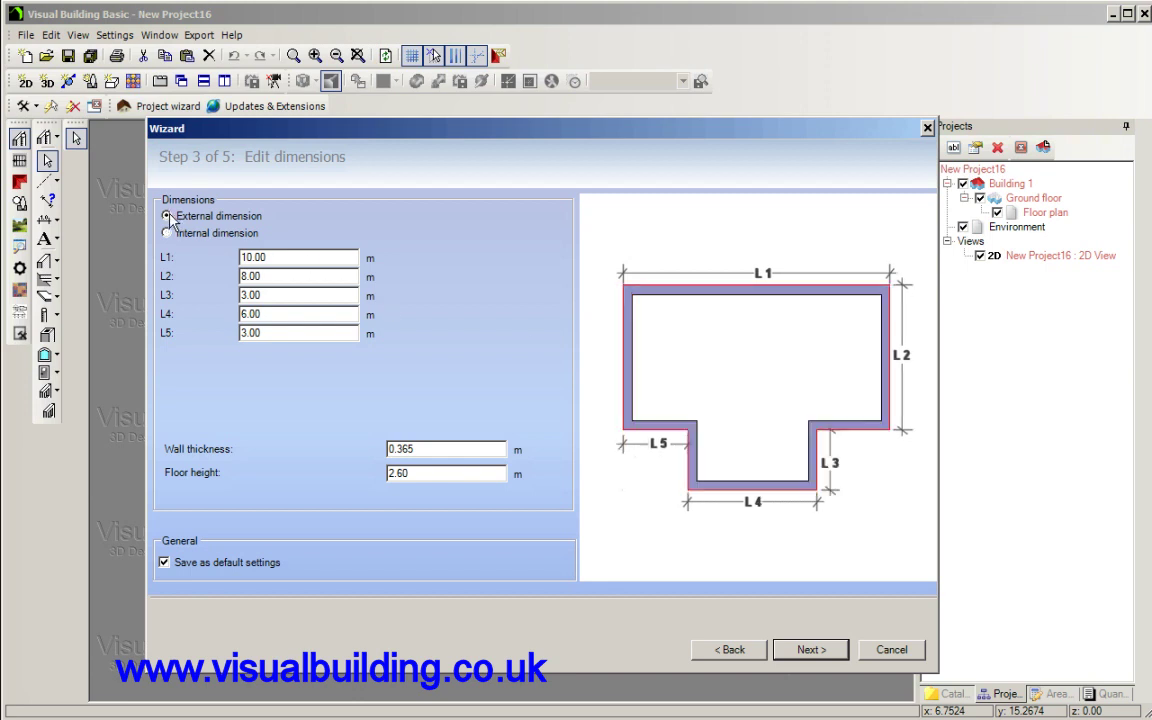
{"action": "left_click", "coordinate": [166, 233]}
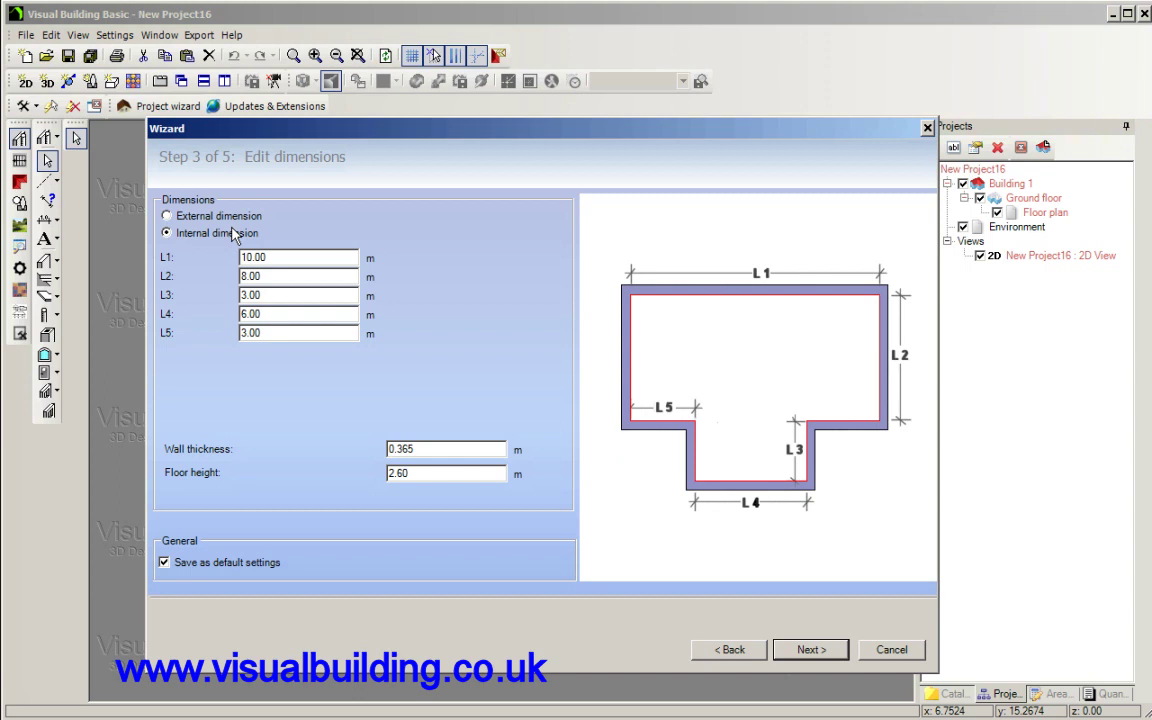
{"action": "left_click", "coordinate": [428, 452]}
{"action": "left_click", "coordinate": [803, 651]}
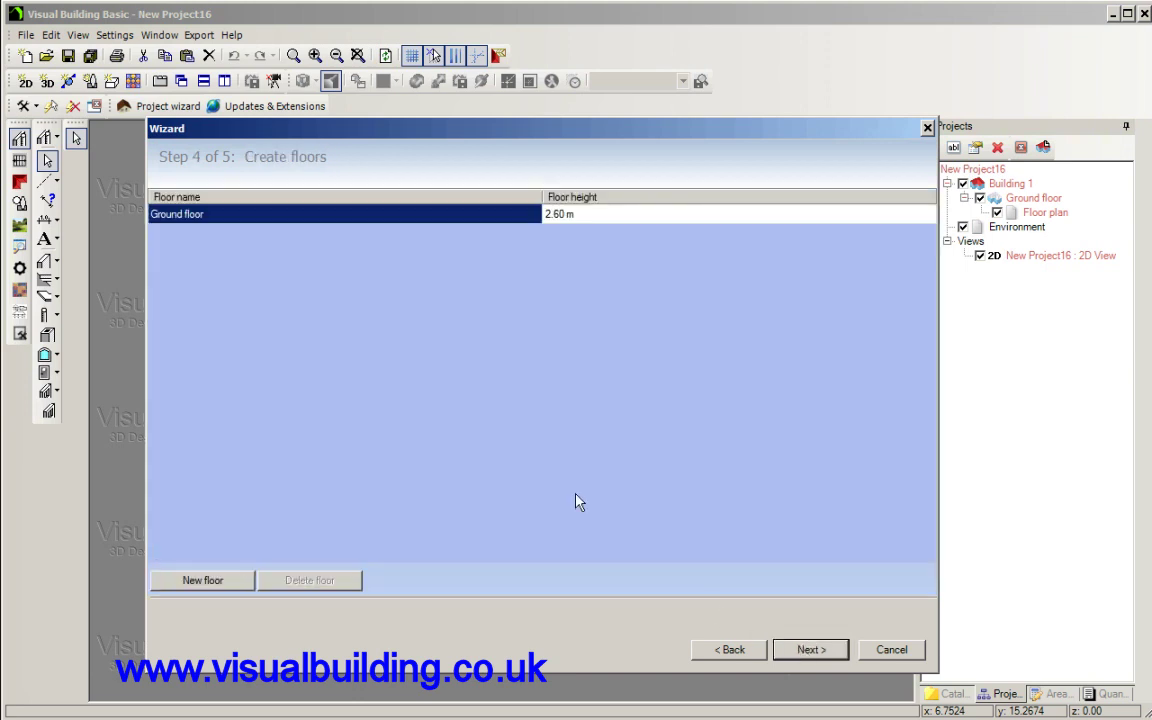
{"action": "left_click", "coordinate": [203, 581]}
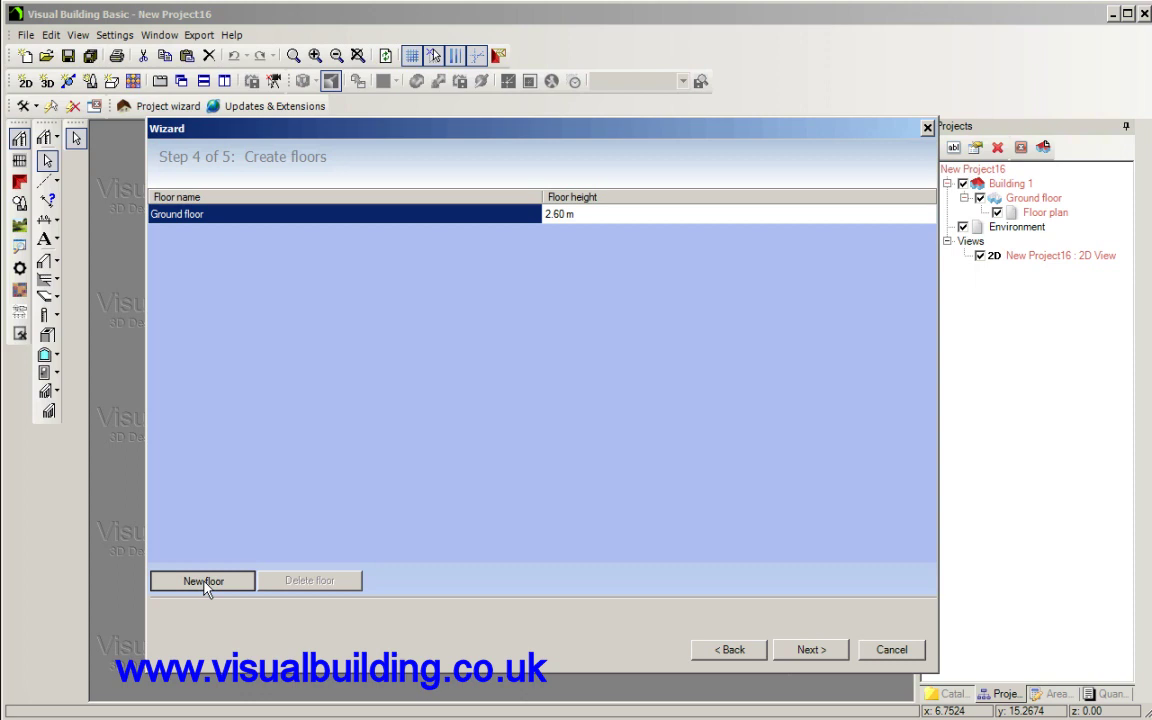
{"action": "left_click", "coordinate": [808, 649]}
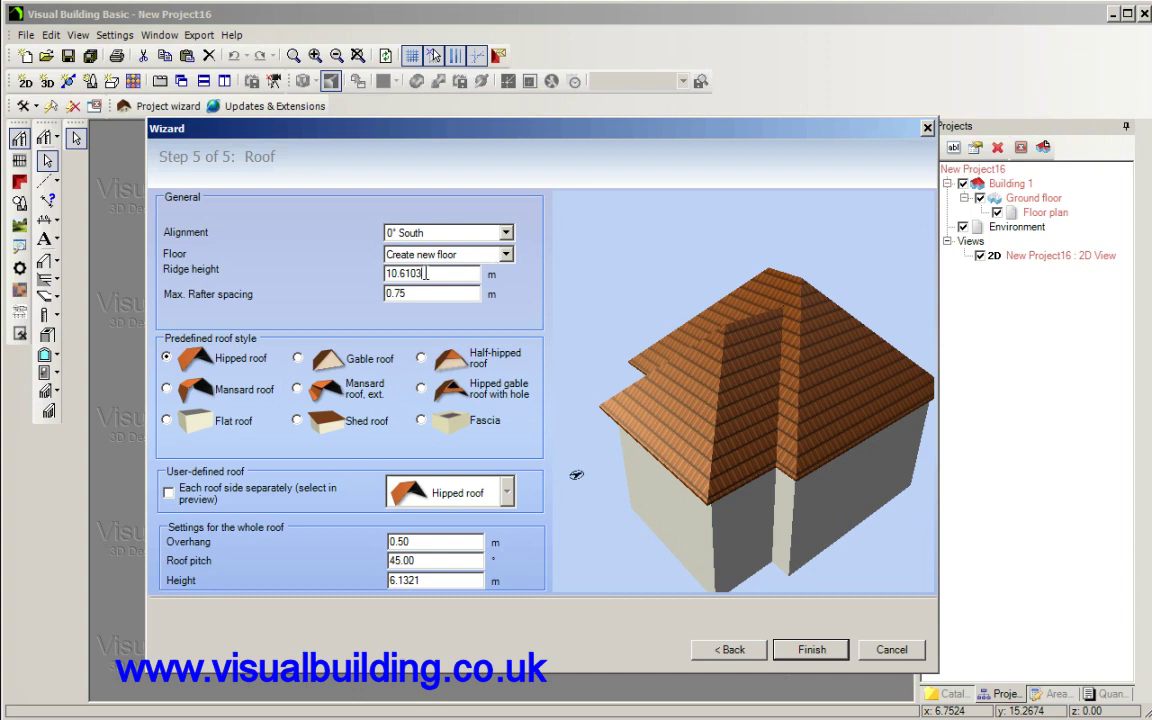
Step: Choose a gable roof with 38° pitch and 0.30 m overhang, then finish the wizard
{"action": "left_click", "coordinate": [298, 357]}
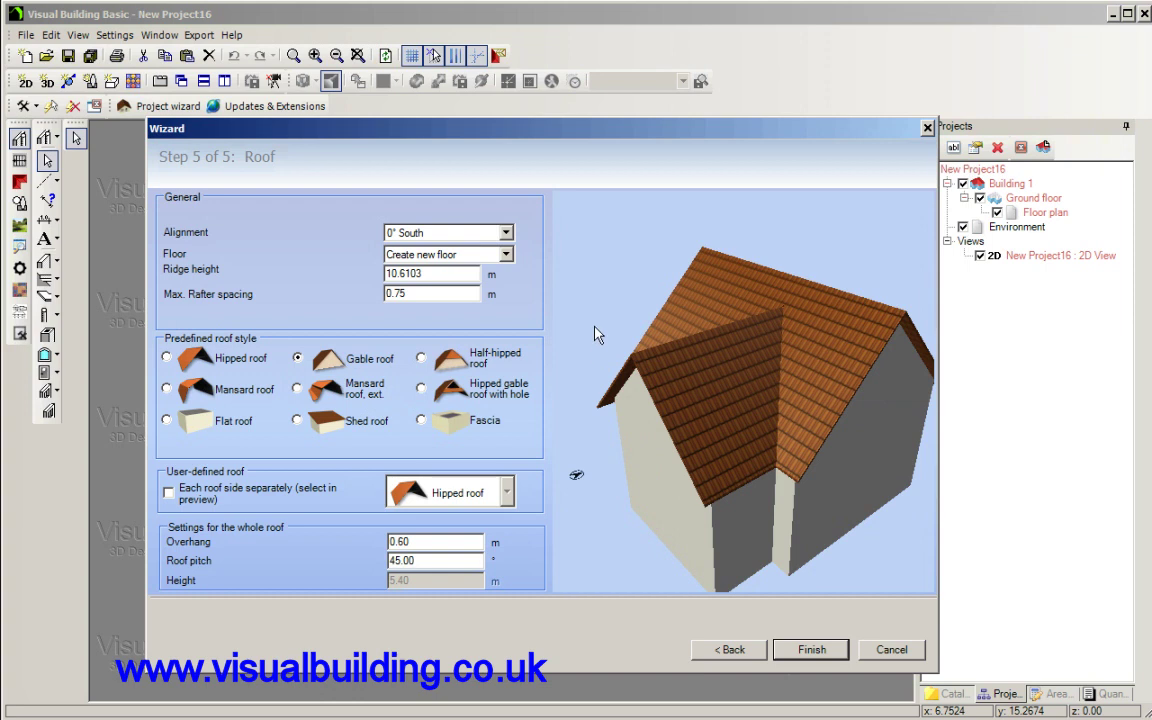
{"action": "left_click", "coordinate": [422, 359]}
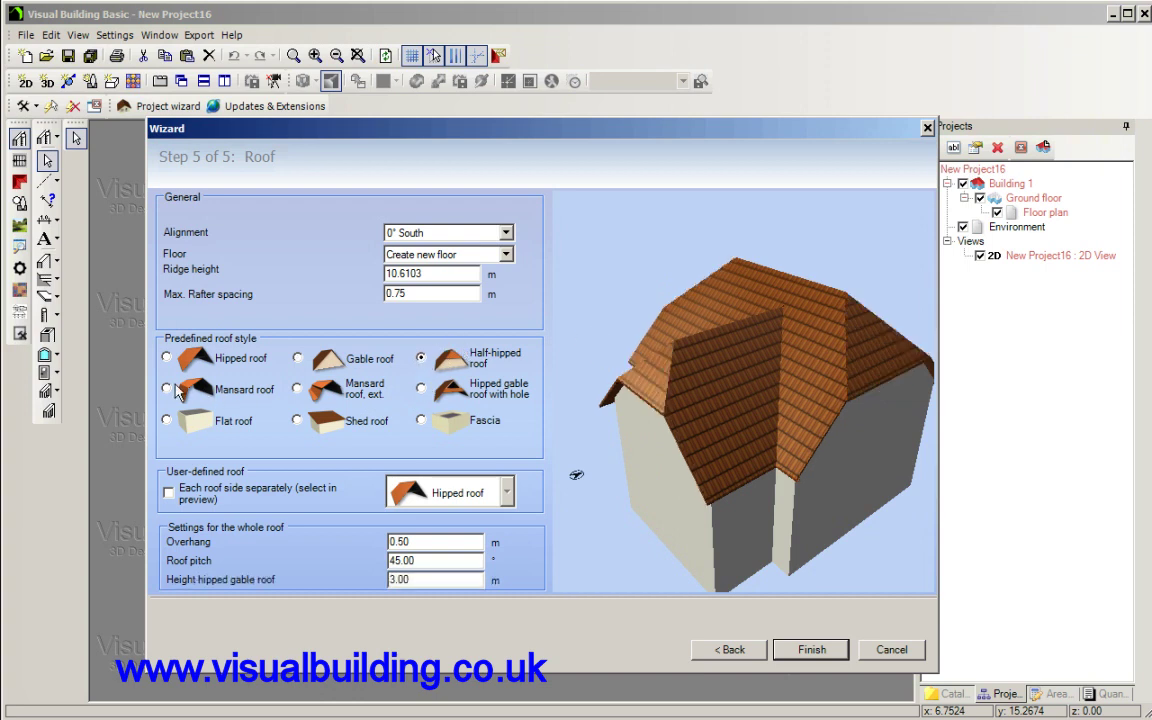
{"action": "left_click", "coordinate": [298, 359]}
{"action": "left_click_drag", "start_coordinate": [638, 257], "coordinate": [638, 217]}
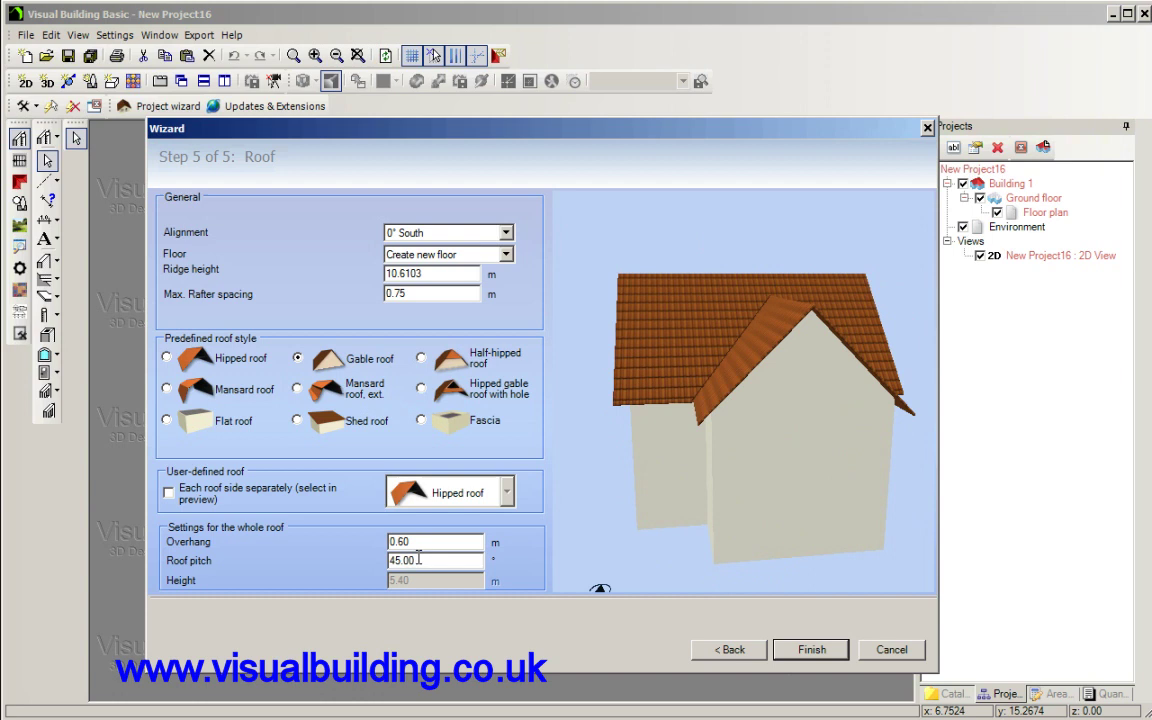
{"action": "left_click_drag", "start_coordinate": [418, 559], "coordinate": [350, 564]}
{"action": "type", "text": "38"}
{"action": "left_click", "coordinate": [441, 542]}
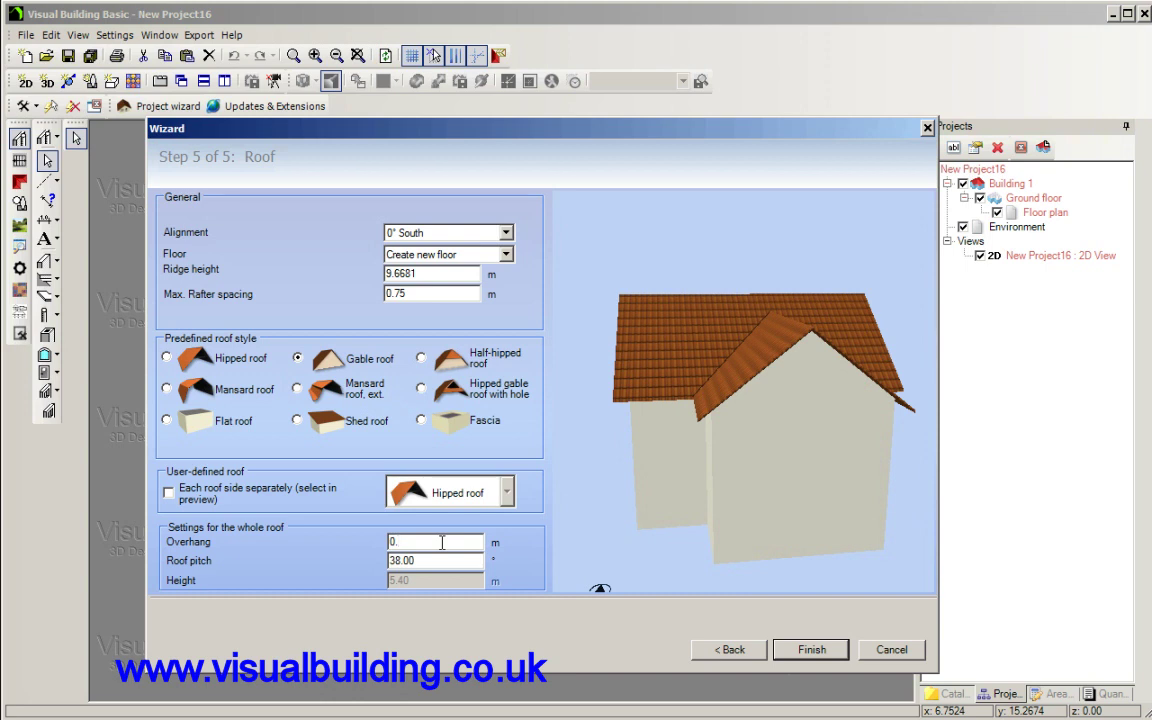
{"action": "left_click", "coordinate": [427, 561]}
{"action": "left_click", "coordinate": [812, 651]}
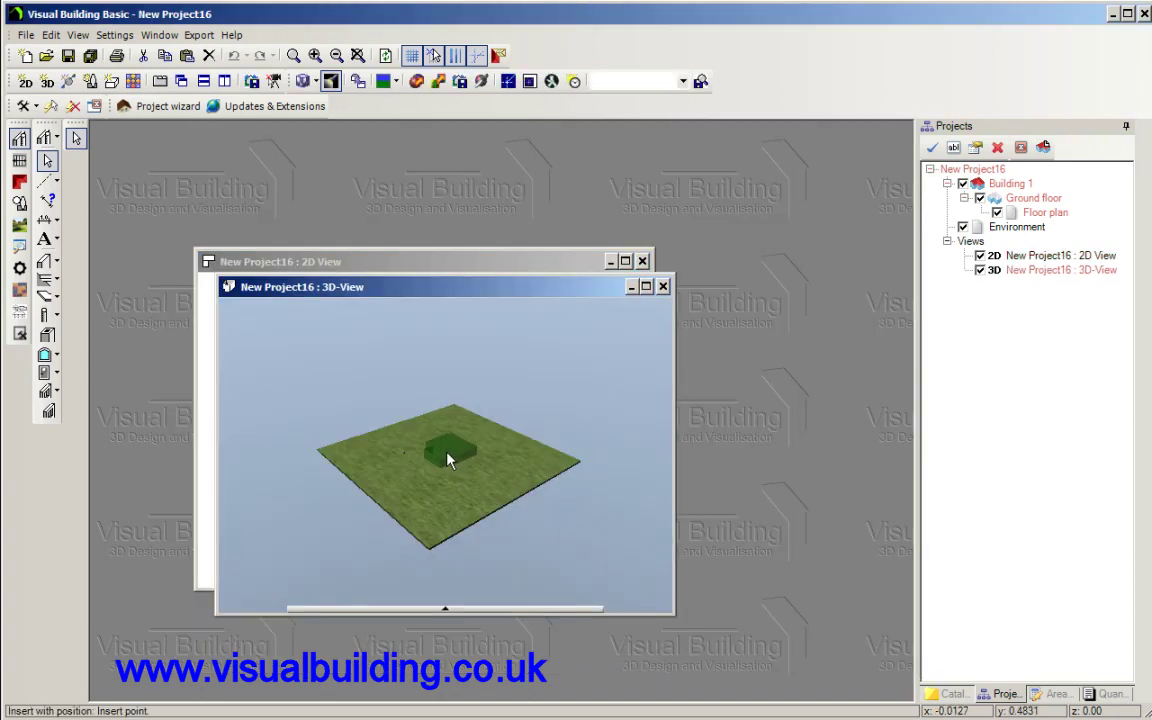
Step: Place the building on the site and tile the 2D and 3D views side by side
{"action": "left_click_drag", "start_coordinate": [460, 286], "coordinate": [810, 193]}
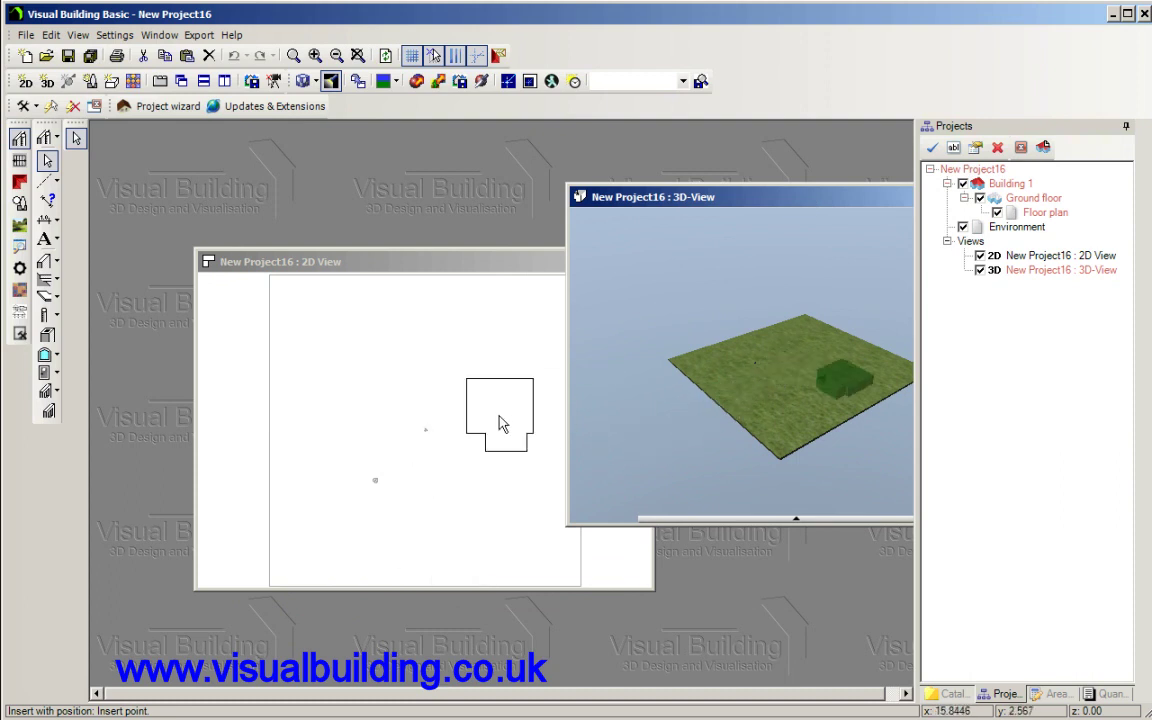
{"action": "left_click", "coordinate": [427, 441]}
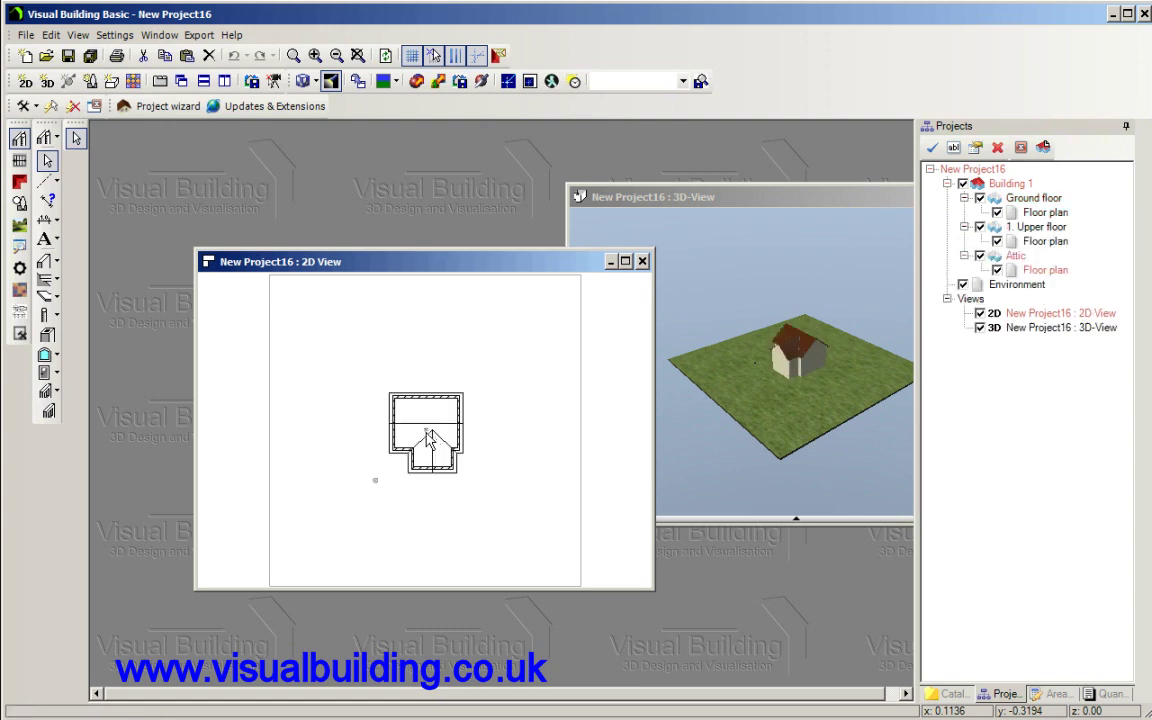
{"action": "left_click", "coordinate": [203, 81]}
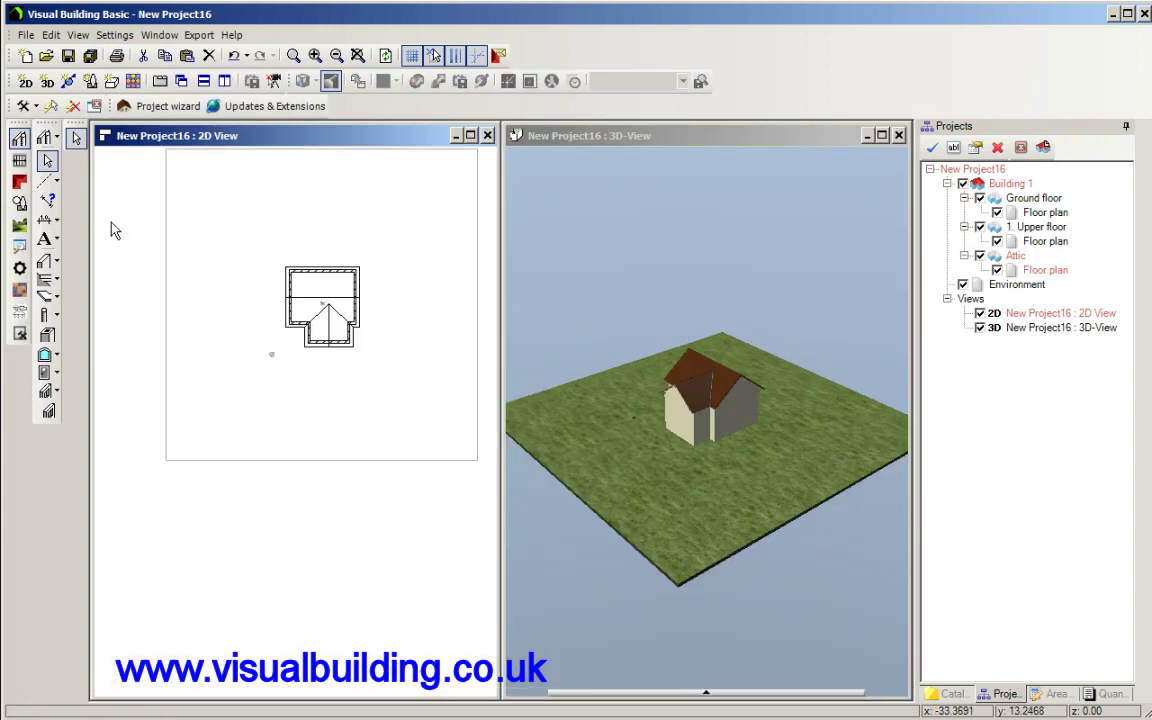
Step: Fit the 2D plan to the building and hide the Environment layer
{"action": "left_click_drag", "start_coordinate": [570, 294], "coordinate": [660, 288]}
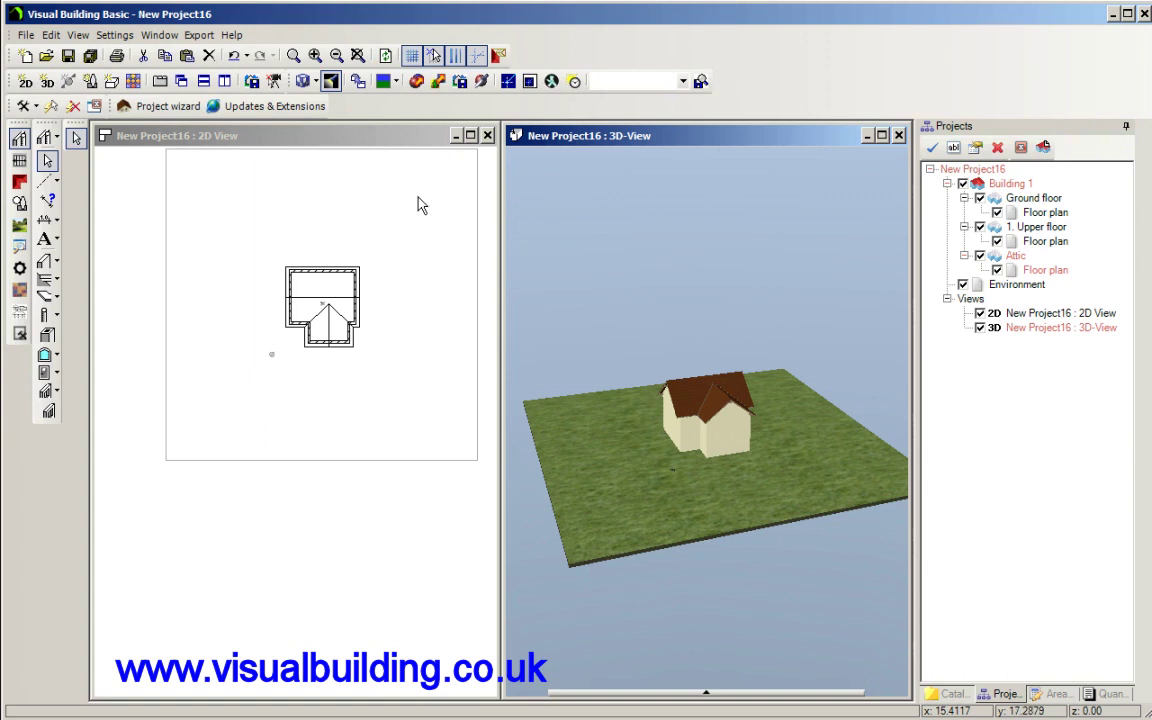
{"action": "left_click", "coordinate": [393, 136]}
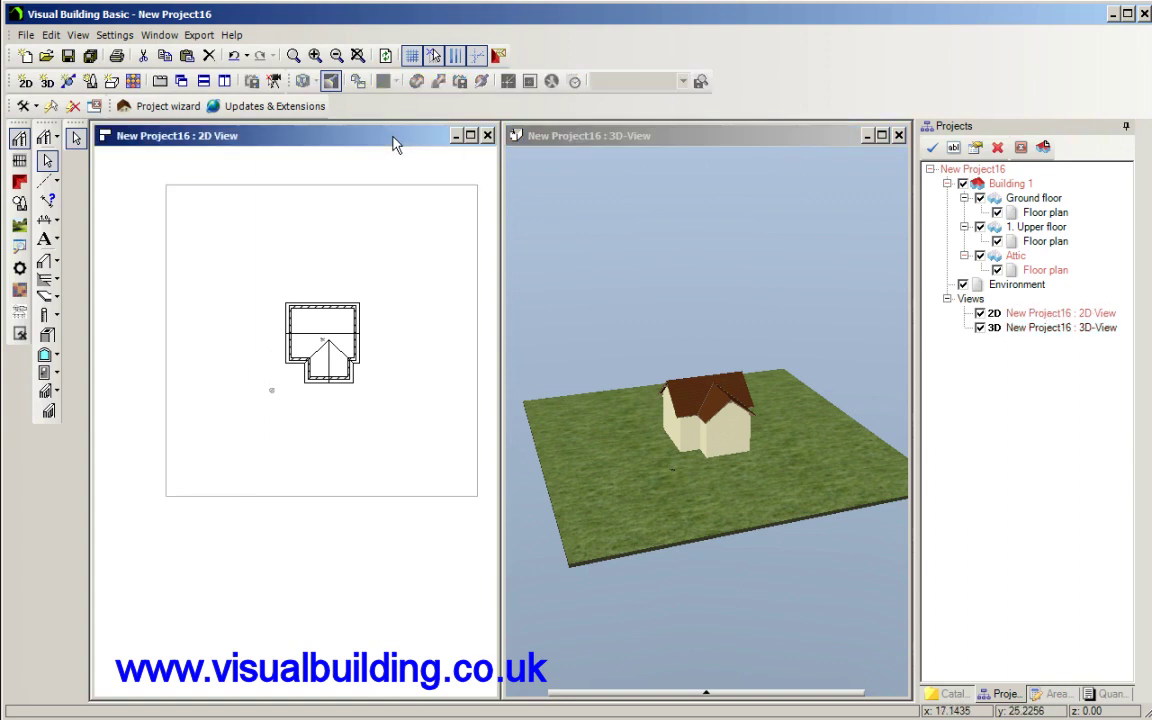
{"action": "left_click", "coordinate": [357, 55]}
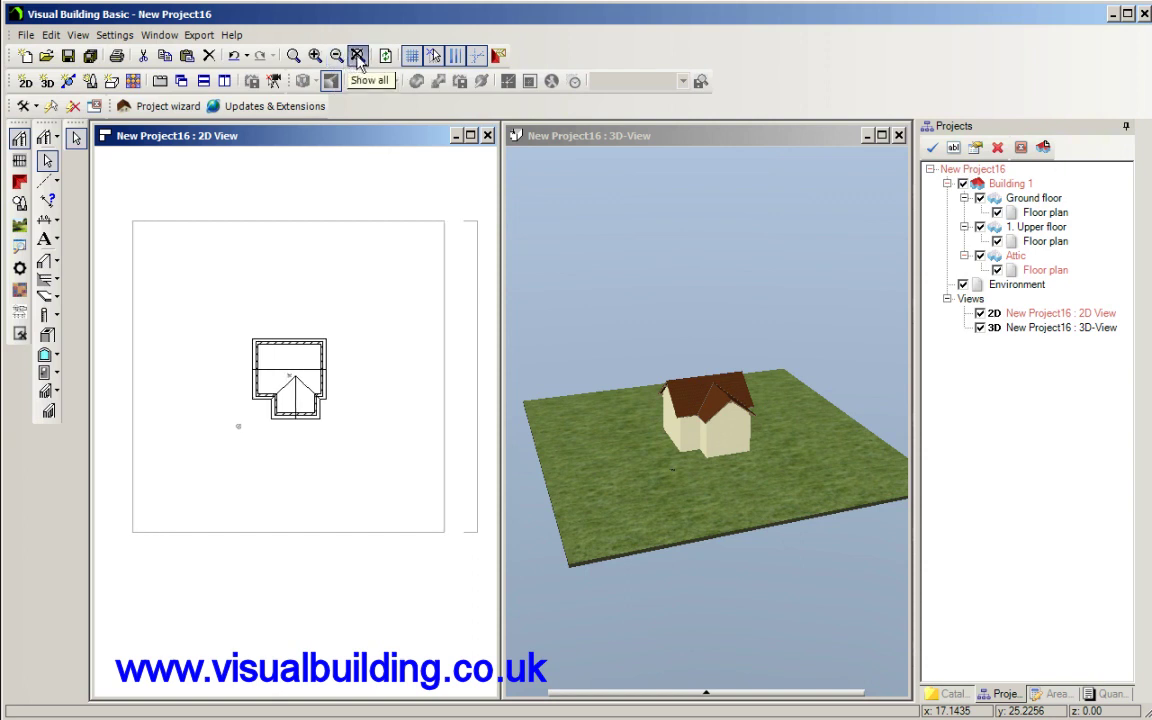
{"action": "left_click", "coordinate": [962, 285]}
{"action": "left_click", "coordinate": [357, 55]}
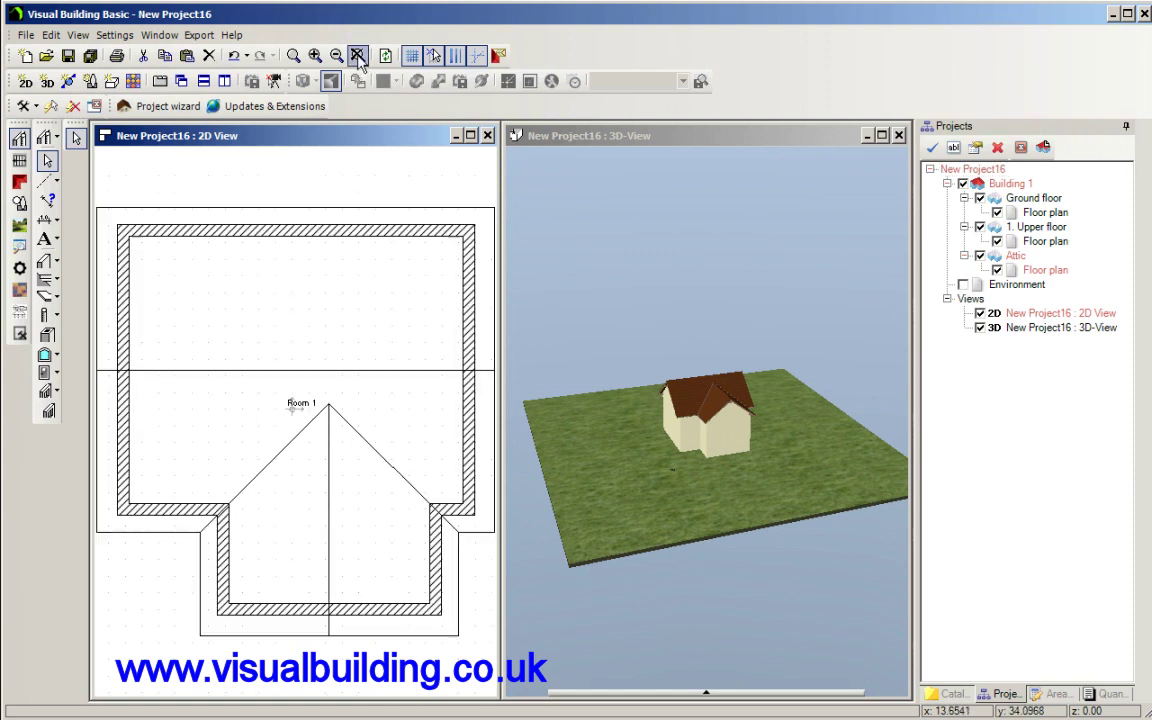
Step: Make Ground floor current and hide Attic and 1. Upper floor in both 2D and 3D
{"action": "left_click", "coordinate": [1033, 203]}
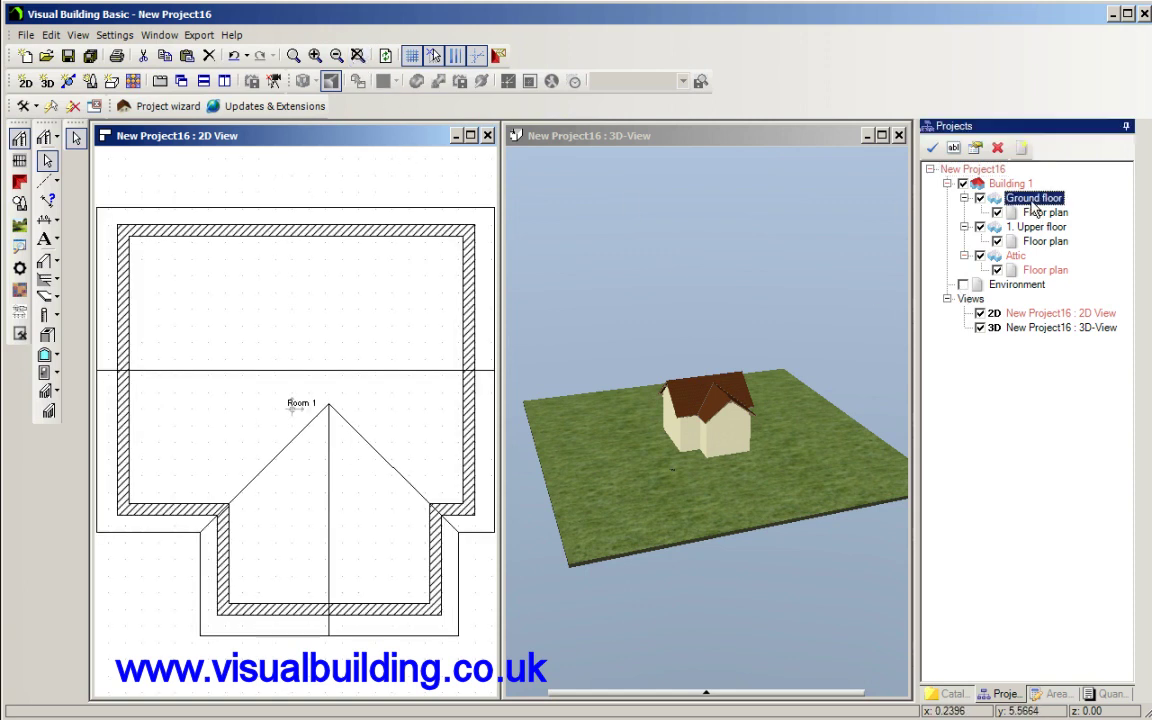
{"action": "right_click", "coordinate": [1033, 203]}
{"action": "left_click", "coordinate": [1090, 215]}
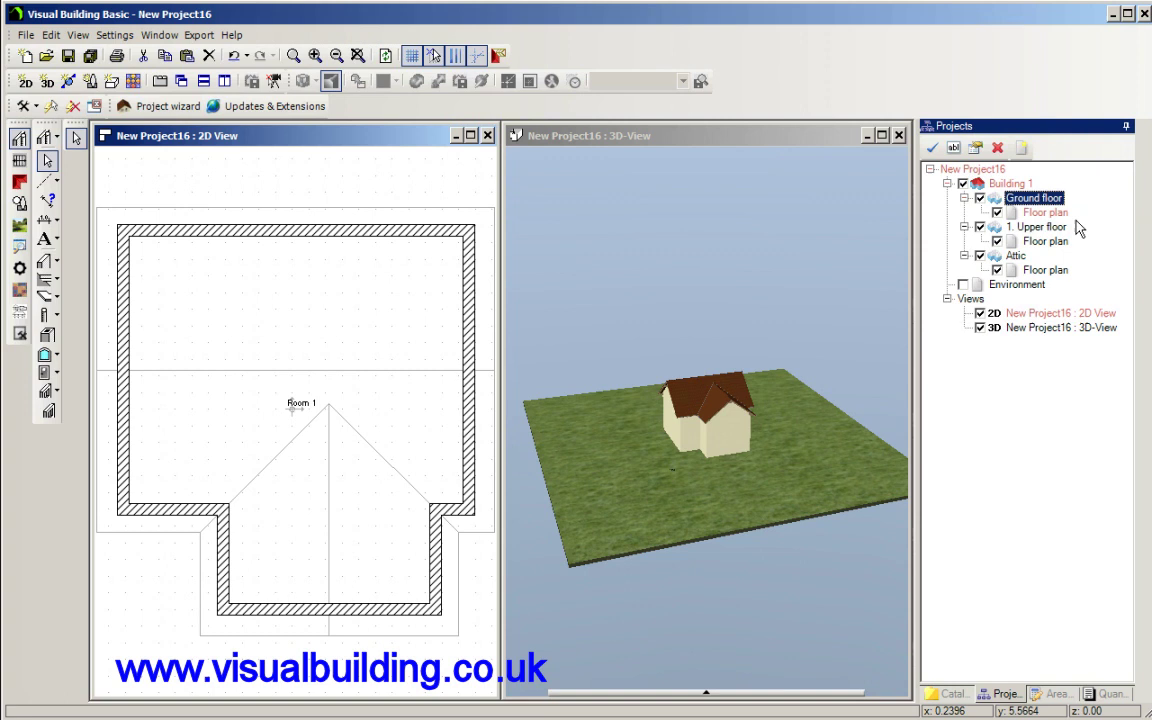
{"action": "left_click", "coordinate": [980, 256]}
{"action": "left_click", "coordinate": [979, 227]}
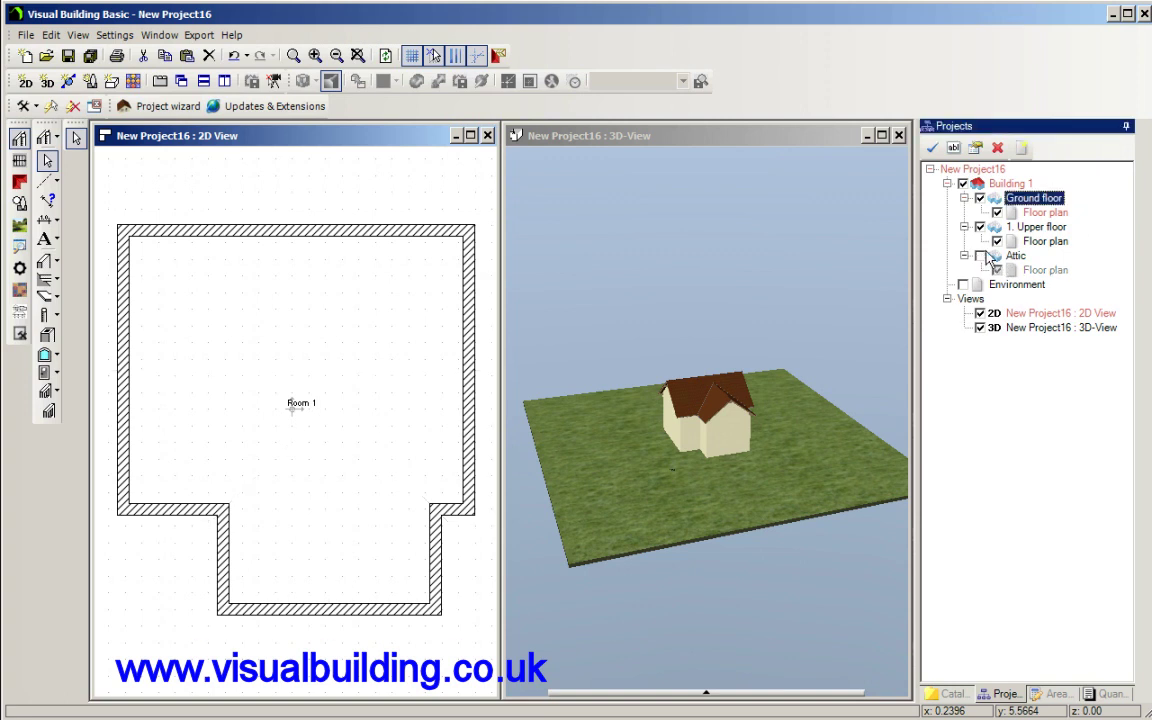
{"action": "left_click", "coordinate": [810, 297]}
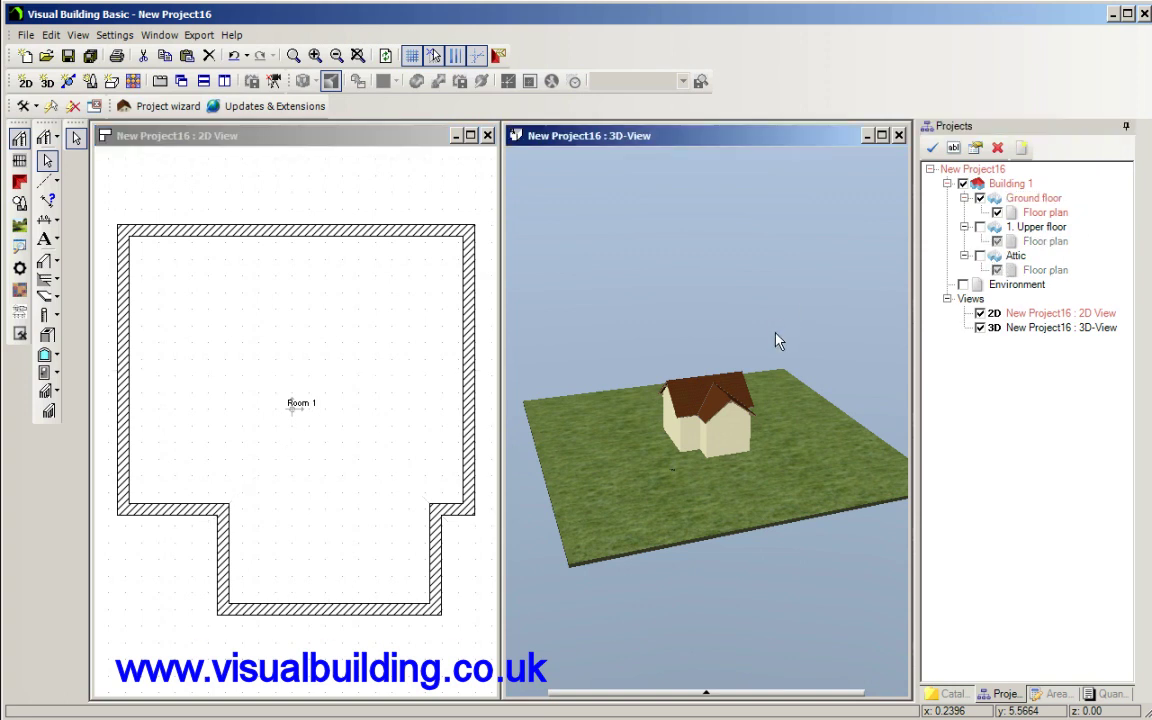
{"action": "left_click", "coordinate": [980, 256]}
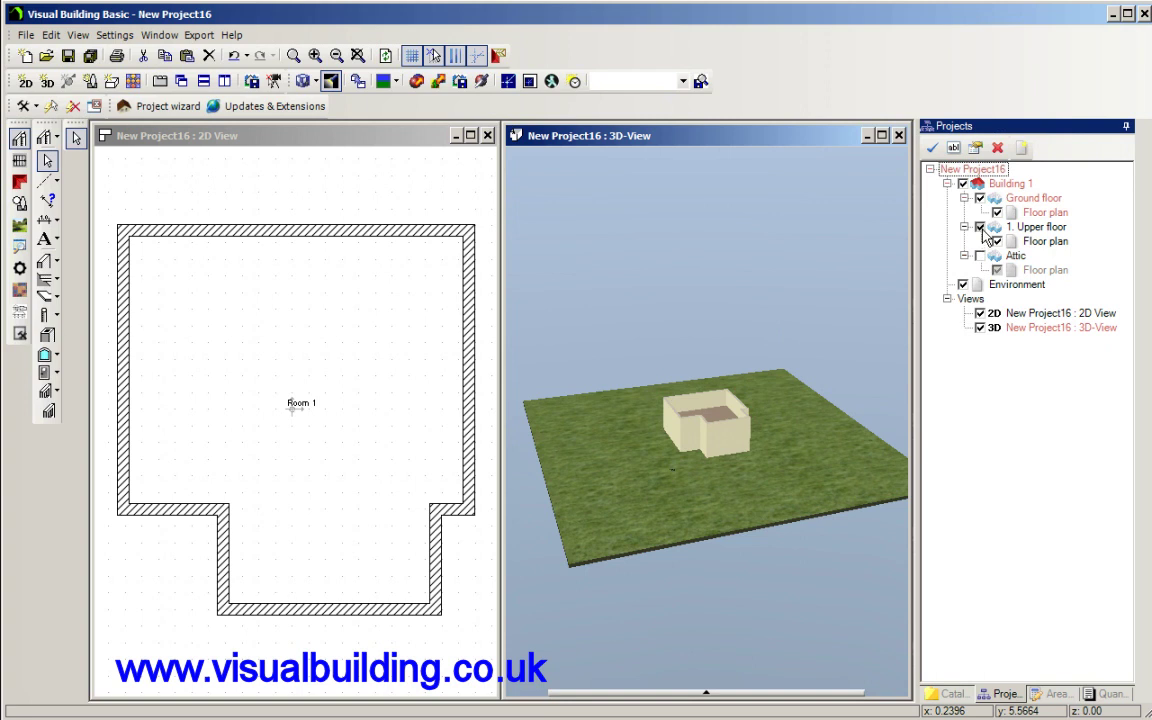
{"action": "left_click", "coordinate": [979, 227]}
{"action": "left_click_drag", "start_coordinate": [733, 288], "coordinate": [627, 442]}
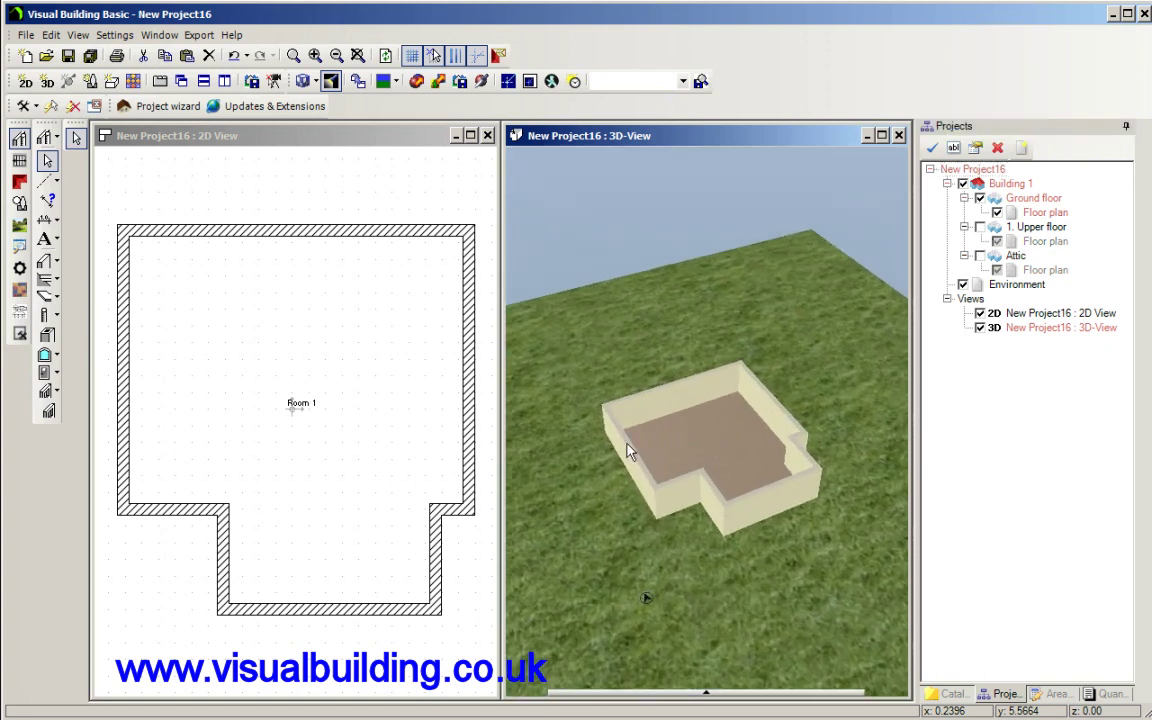
Step: Pick the 150x115 2T gb window model and place windows in the bottom and lower-left walls
{"action": "left_click", "coordinate": [46, 362]}
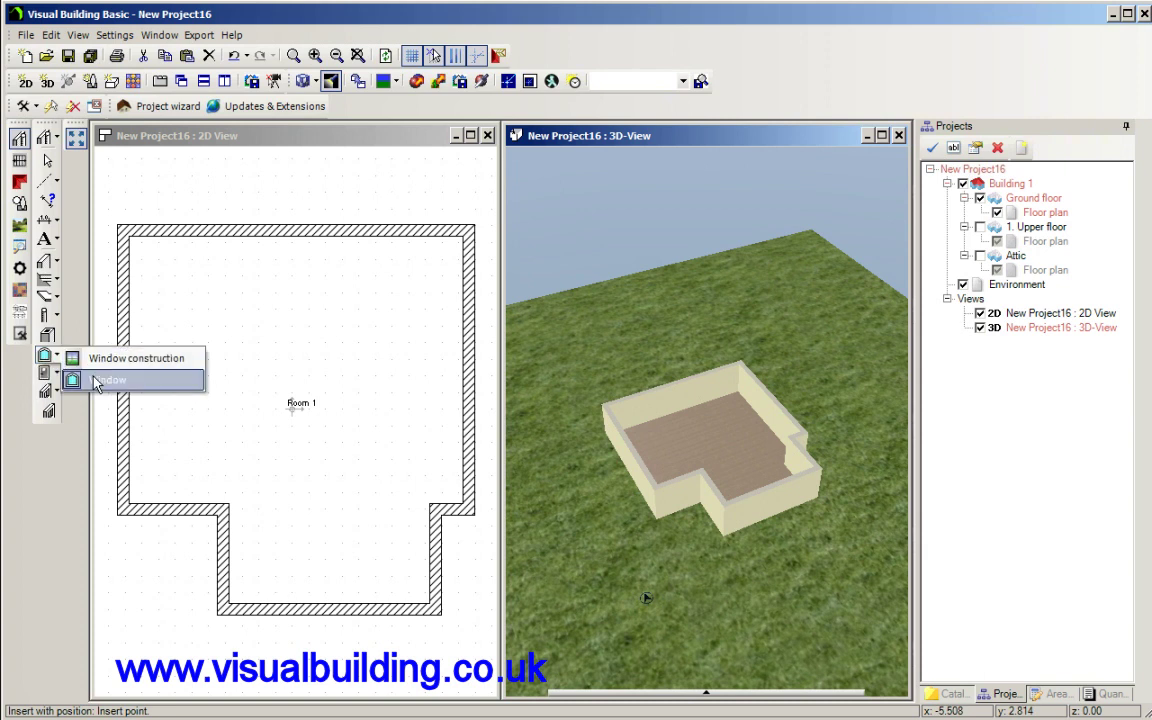
{"action": "left_click", "coordinate": [58, 374]}
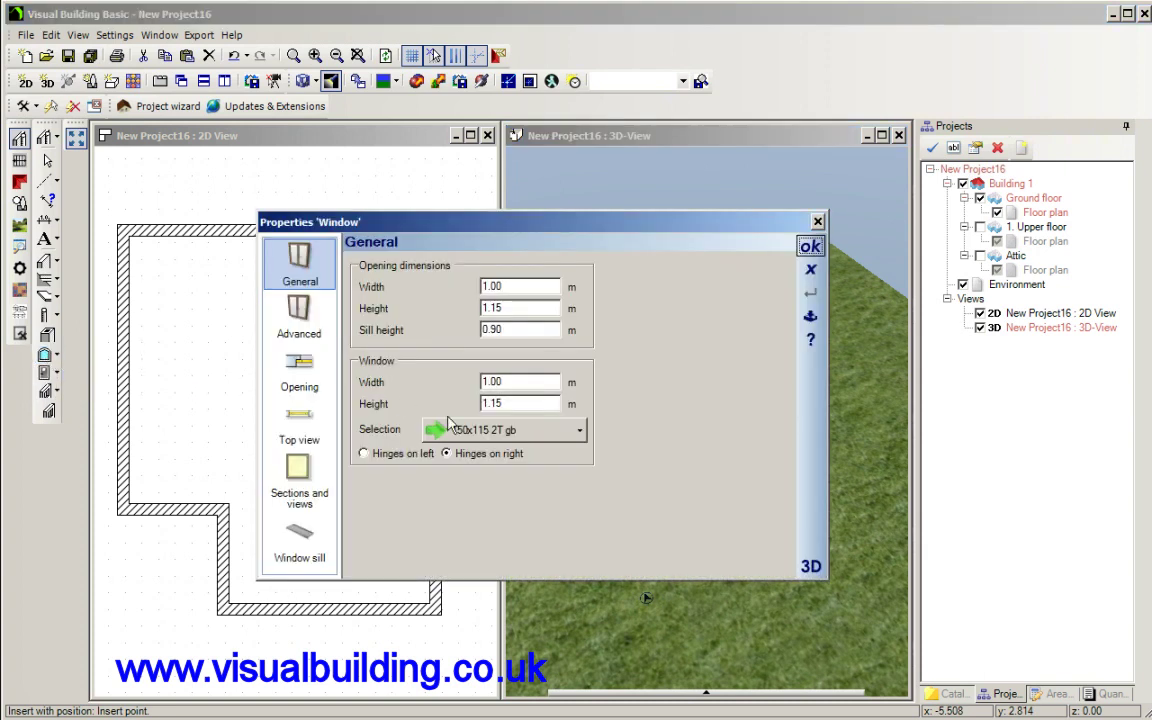
{"action": "left_click", "coordinate": [515, 431]}
{"action": "scroll", "coordinate": [570, 530], "scroll_direction": "down", "scroll_amount": 1}
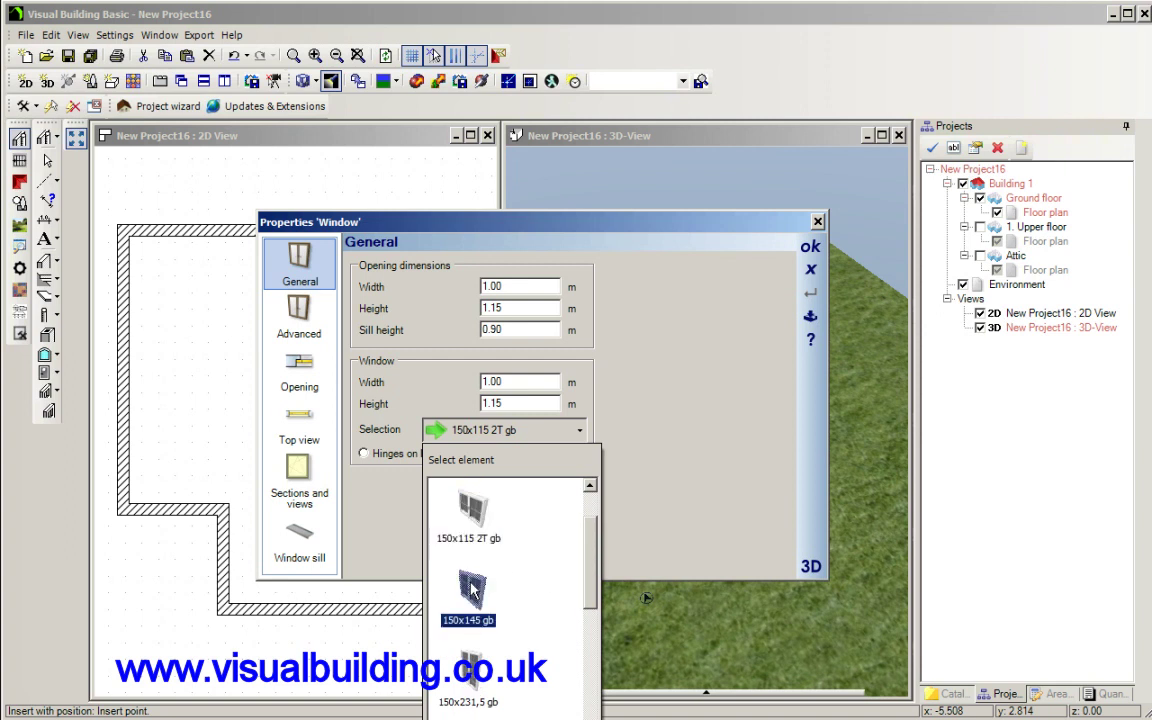
{"action": "scroll", "coordinate": [588, 590], "scroll_direction": "down", "scroll_amount": 2}
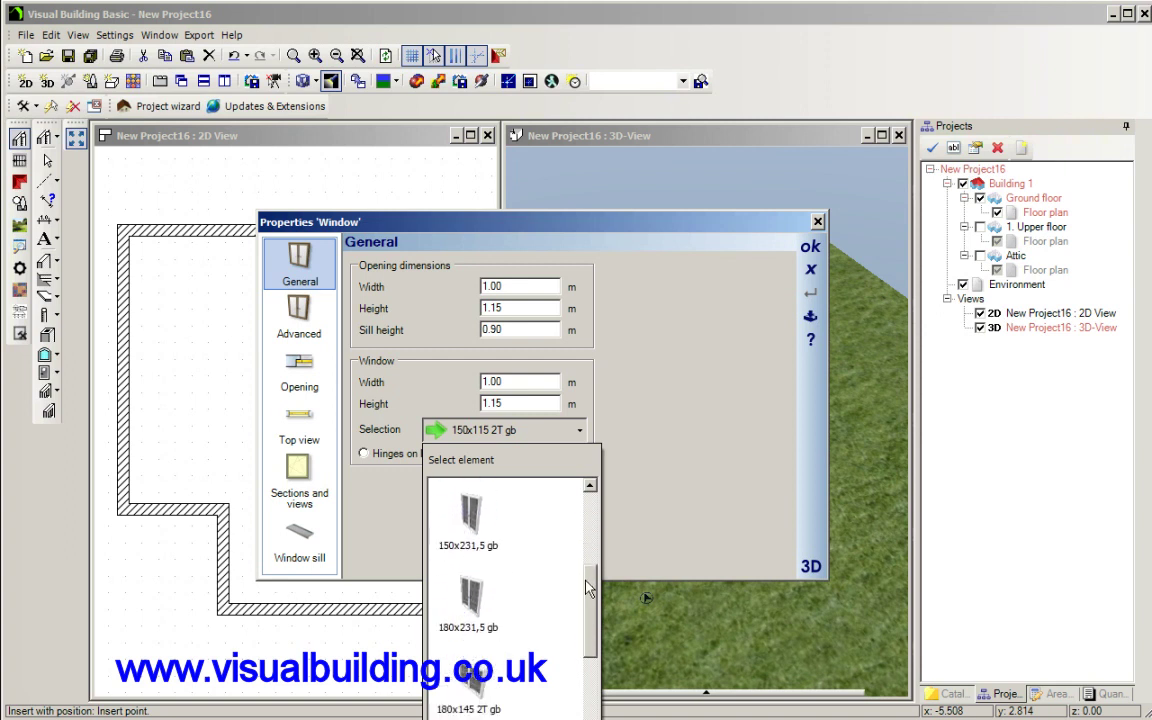
{"action": "left_click_drag", "start_coordinate": [588, 590], "coordinate": [584, 628]}
{"action": "scroll", "coordinate": [584, 628], "scroll_direction": "up", "scroll_amount": 3}
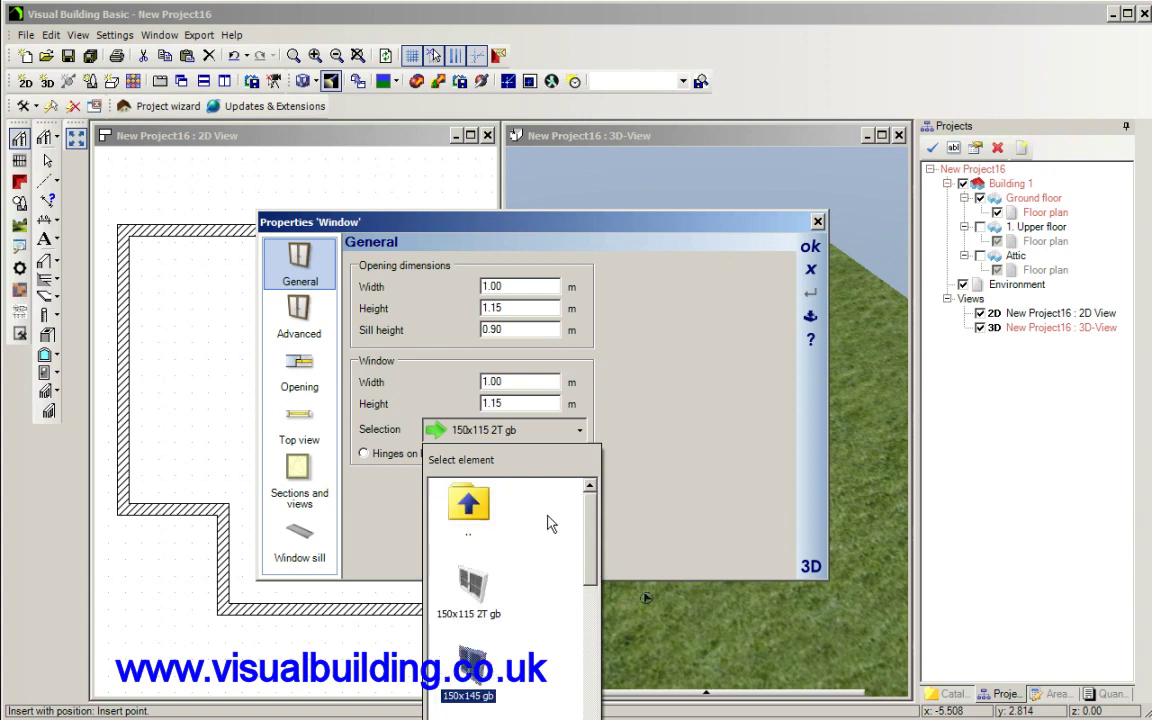
{"action": "left_click", "coordinate": [470, 590]}
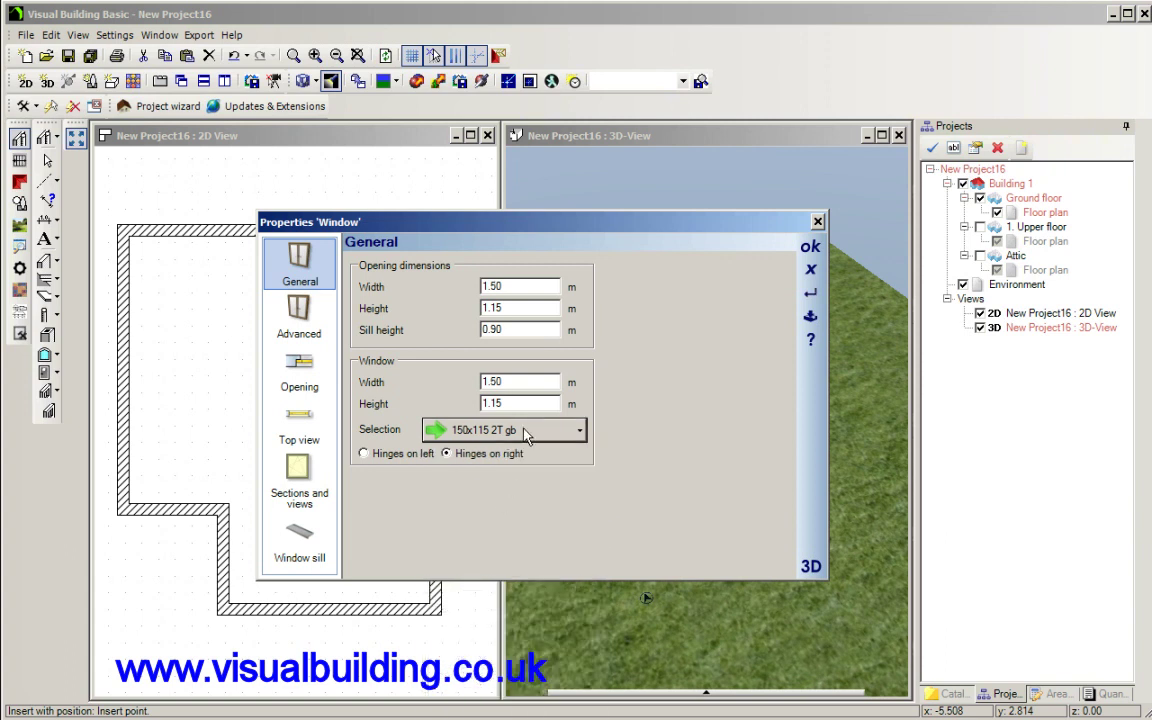
{"action": "left_click", "coordinate": [810, 246]}
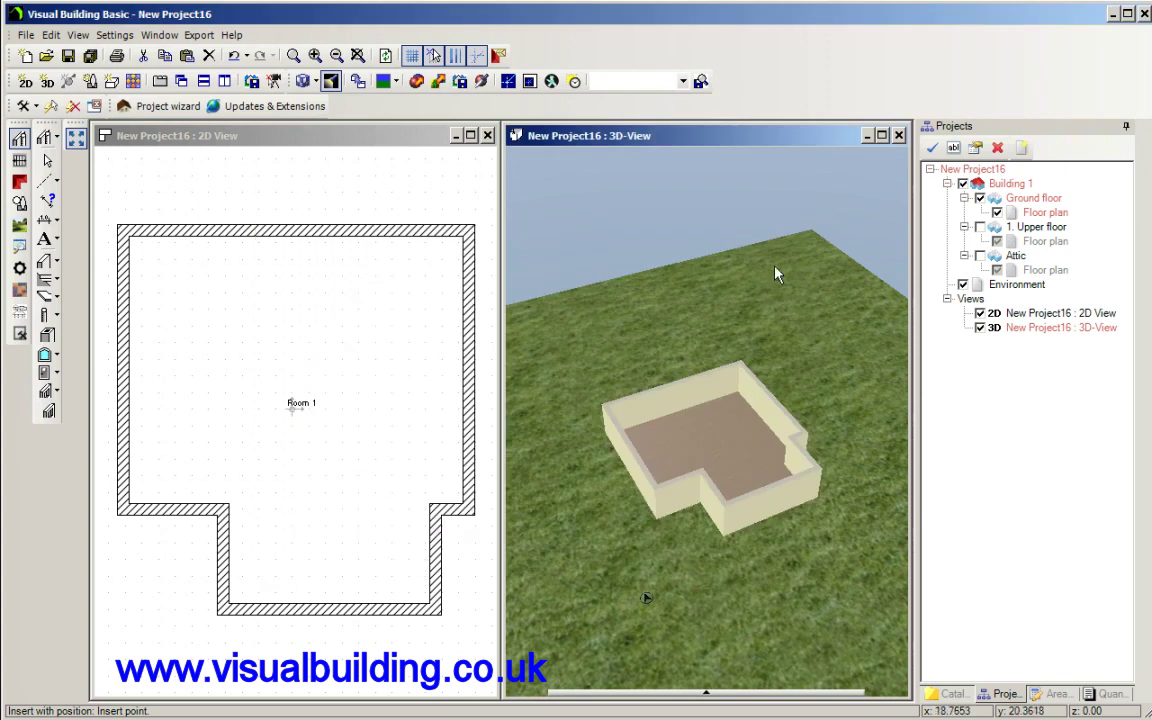
{"action": "left_click", "coordinate": [276, 612]}
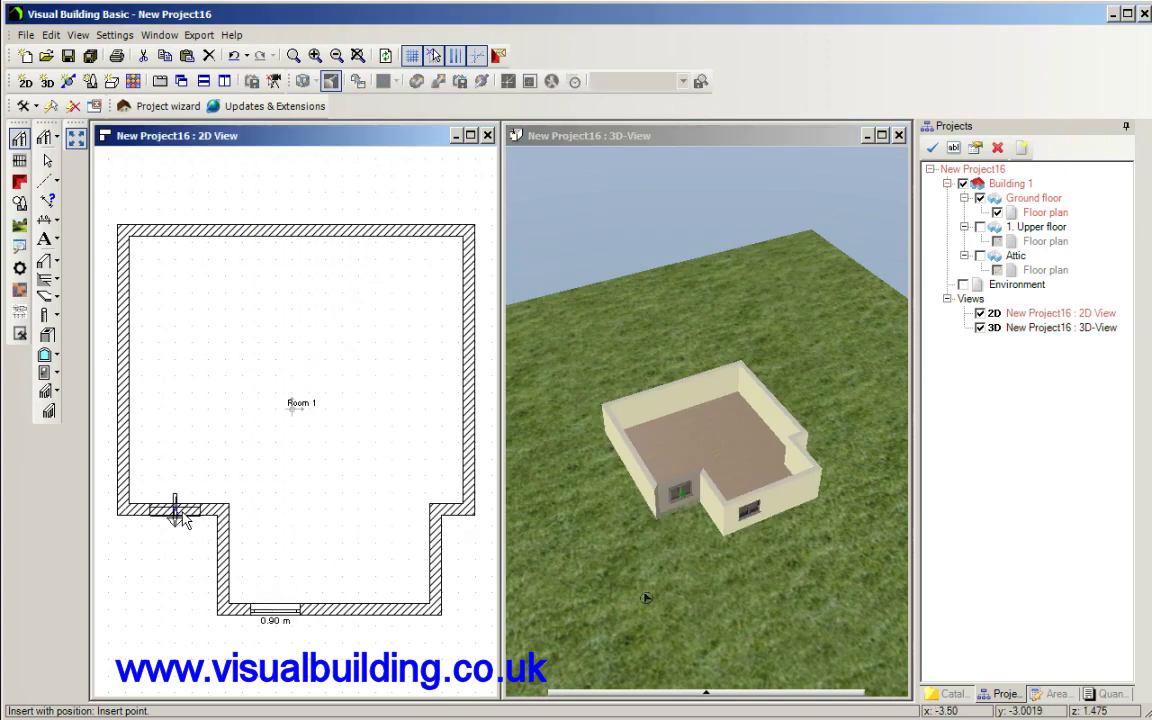
{"action": "left_click", "coordinate": [174, 512]}
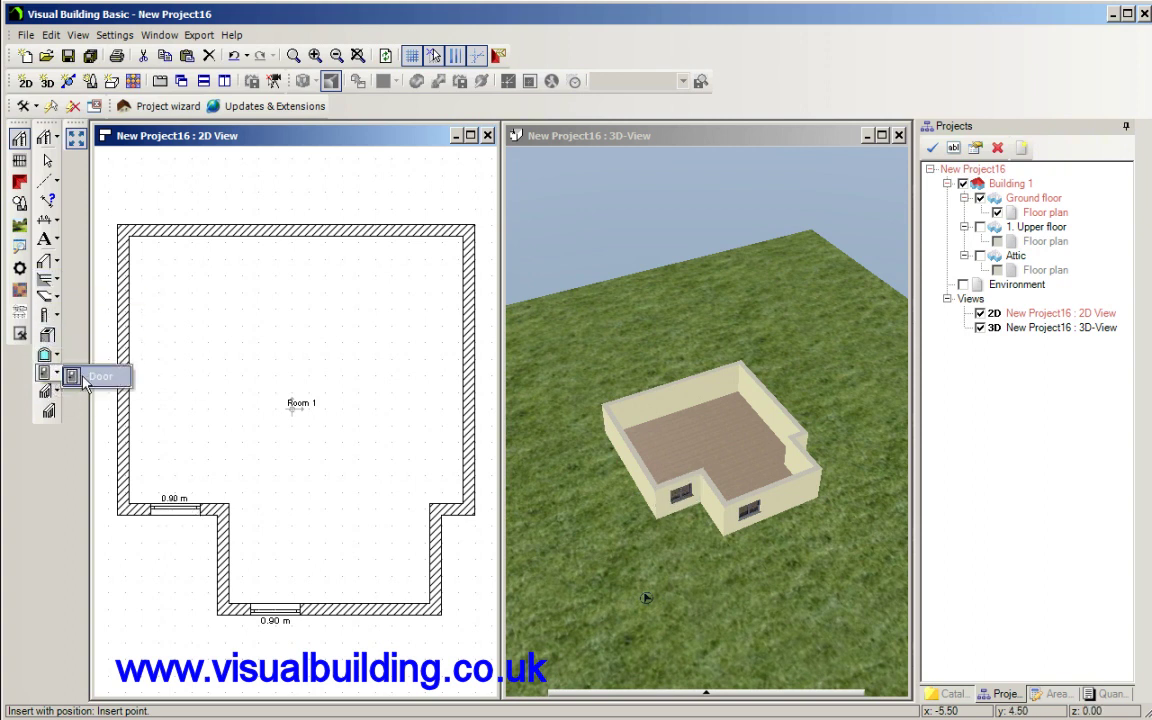
Step: Place a door near the right end of the bottom wall and orbit the 3D view
{"action": "left_click", "coordinate": [82, 381]}
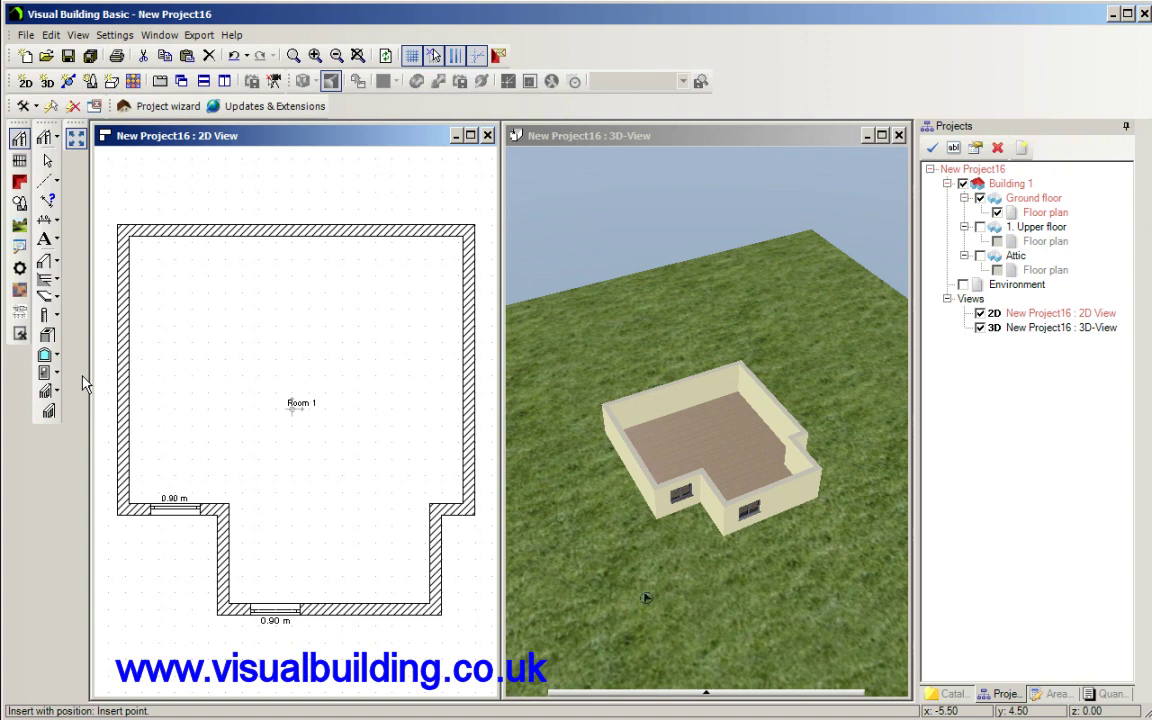
{"action": "left_click", "coordinate": [388, 605]}
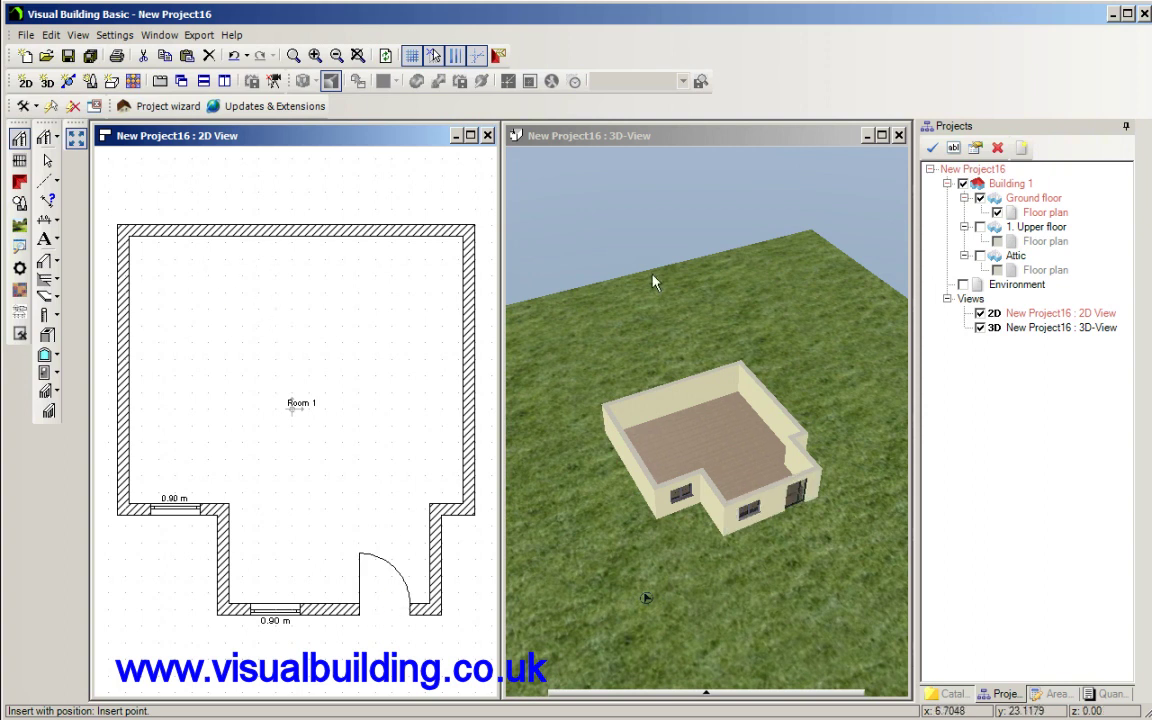
{"action": "left_click", "coordinate": [770, 308]}
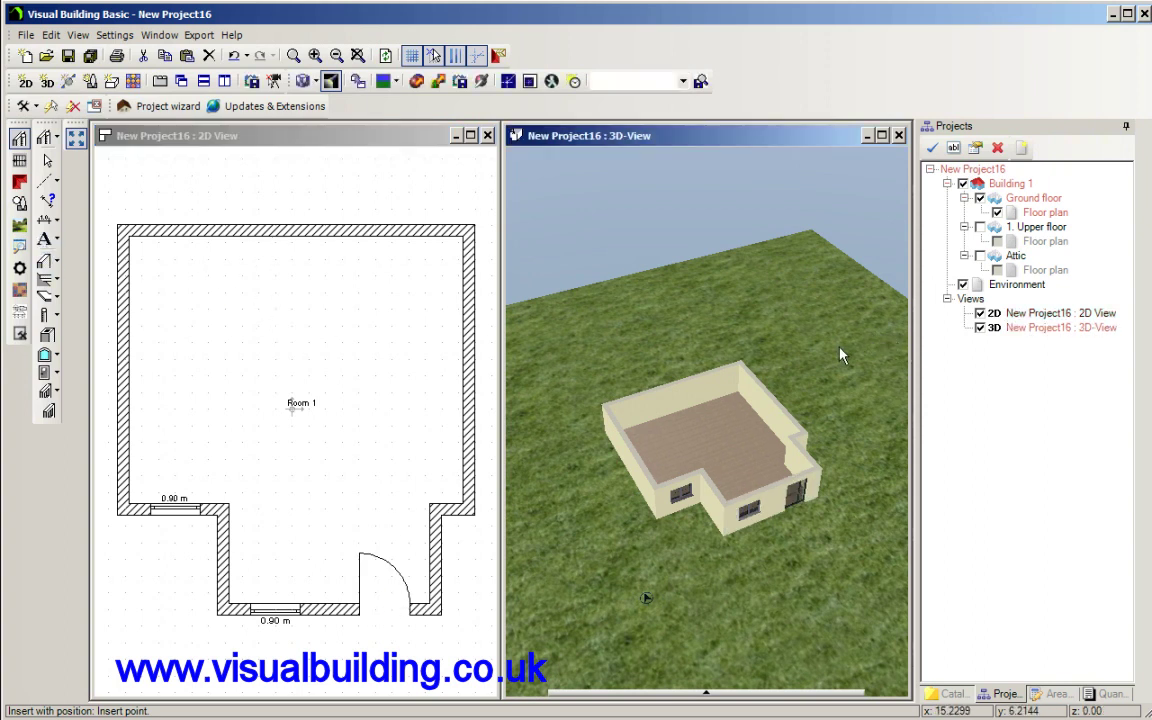
{"action": "left_click", "coordinate": [47, 160]}
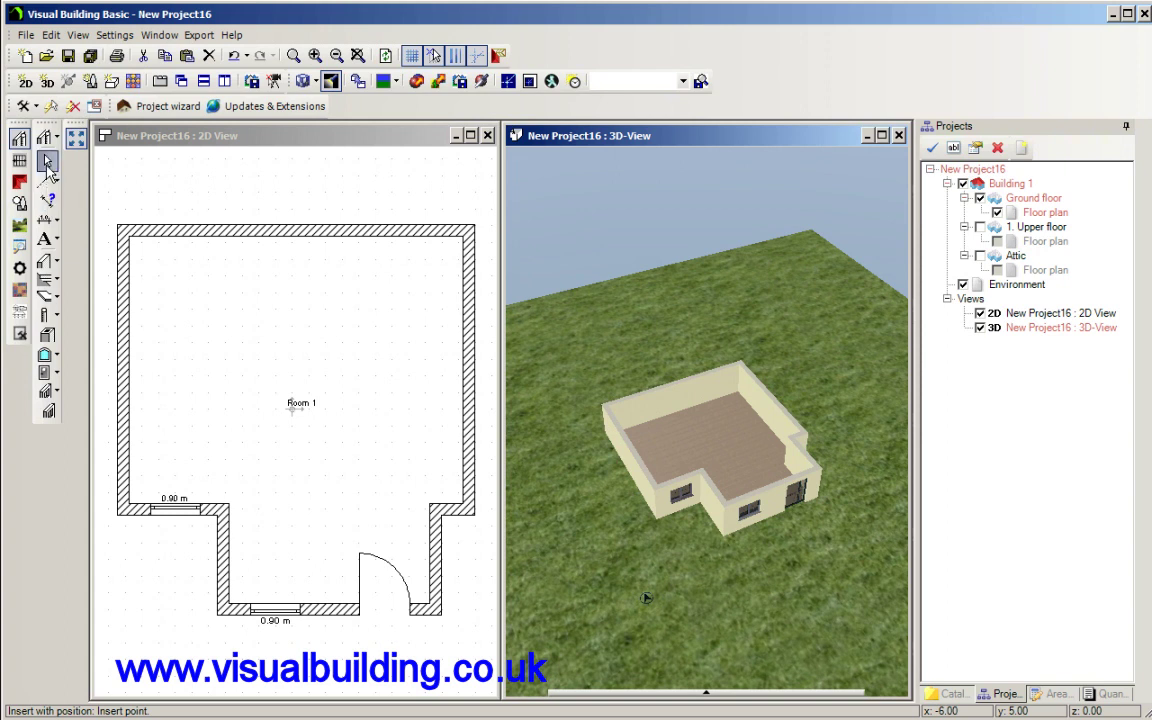
{"action": "left_click_drag", "start_coordinate": [687, 277], "coordinate": [508, 258]}
Step: Add a second door in the top wall and return to the Select tool
{"action": "left_click", "coordinate": [58, 373]}
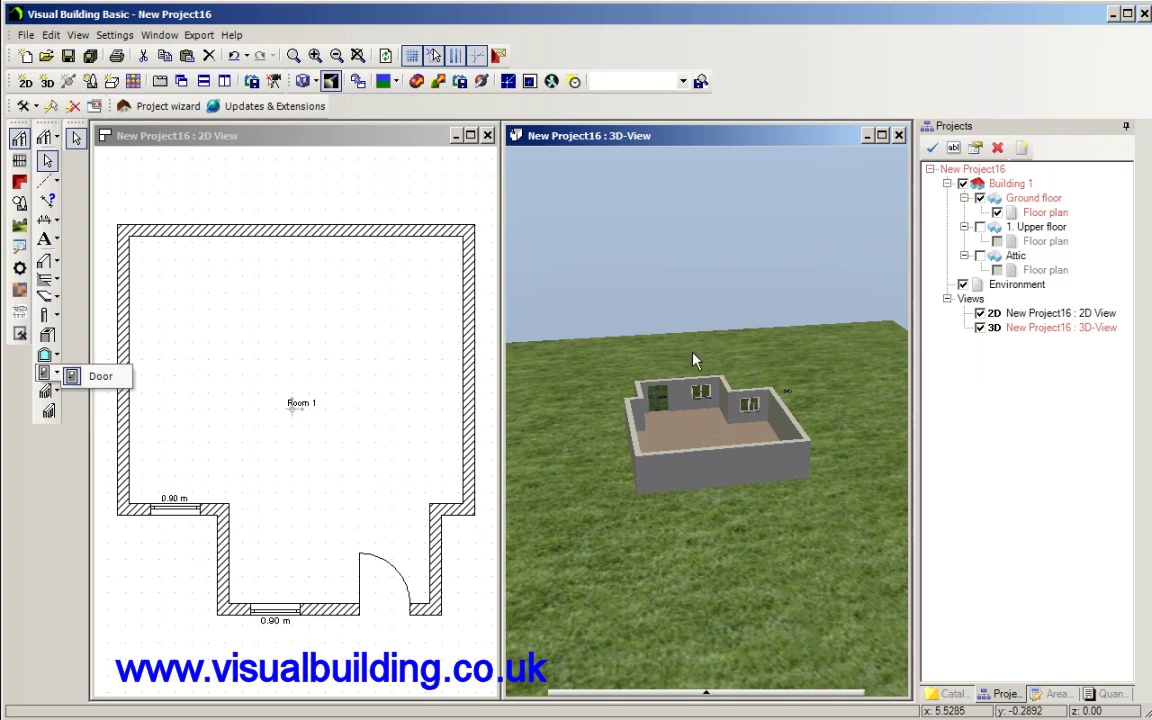
{"action": "left_click", "coordinate": [55, 378]}
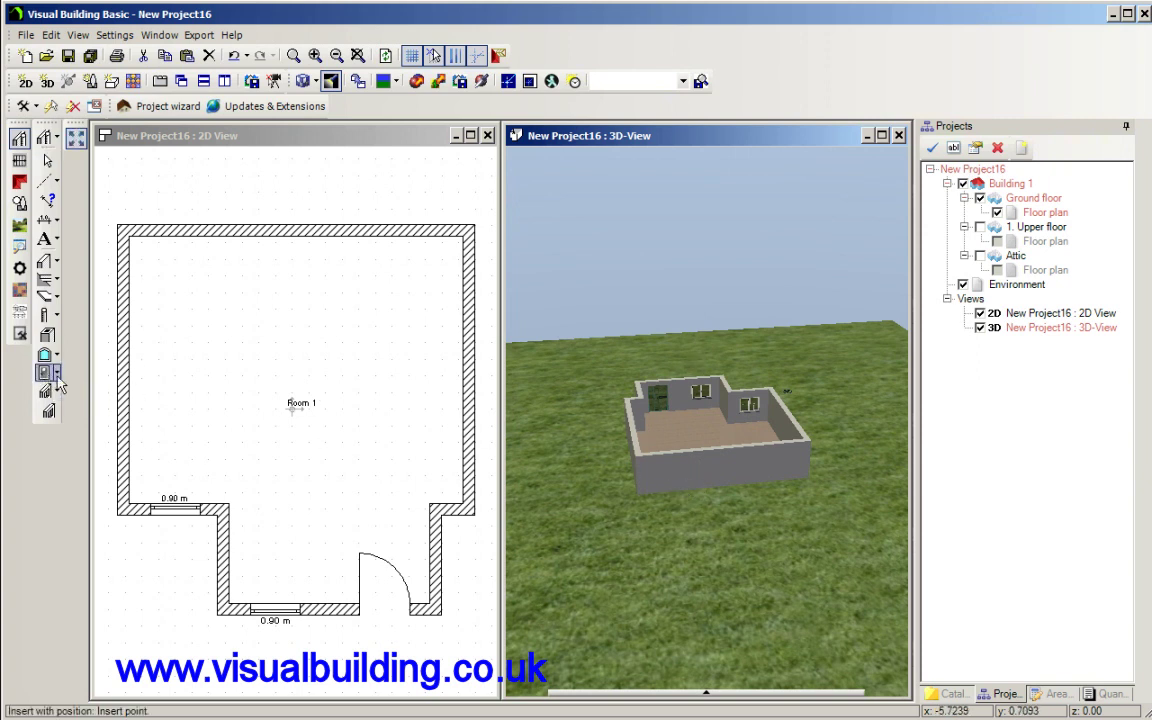
{"action": "left_click", "coordinate": [692, 478]}
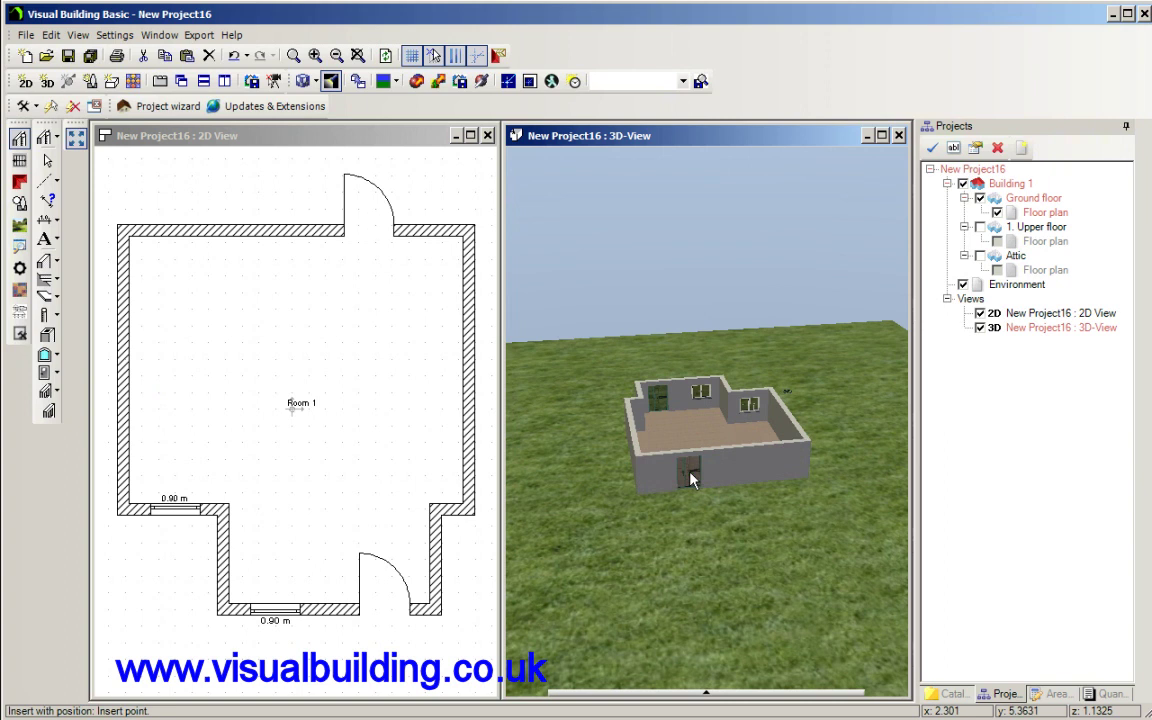
{"action": "left_click", "coordinate": [47, 161]}
{"action": "left_click_drag", "start_coordinate": [560, 262], "coordinate": [520, 268]}
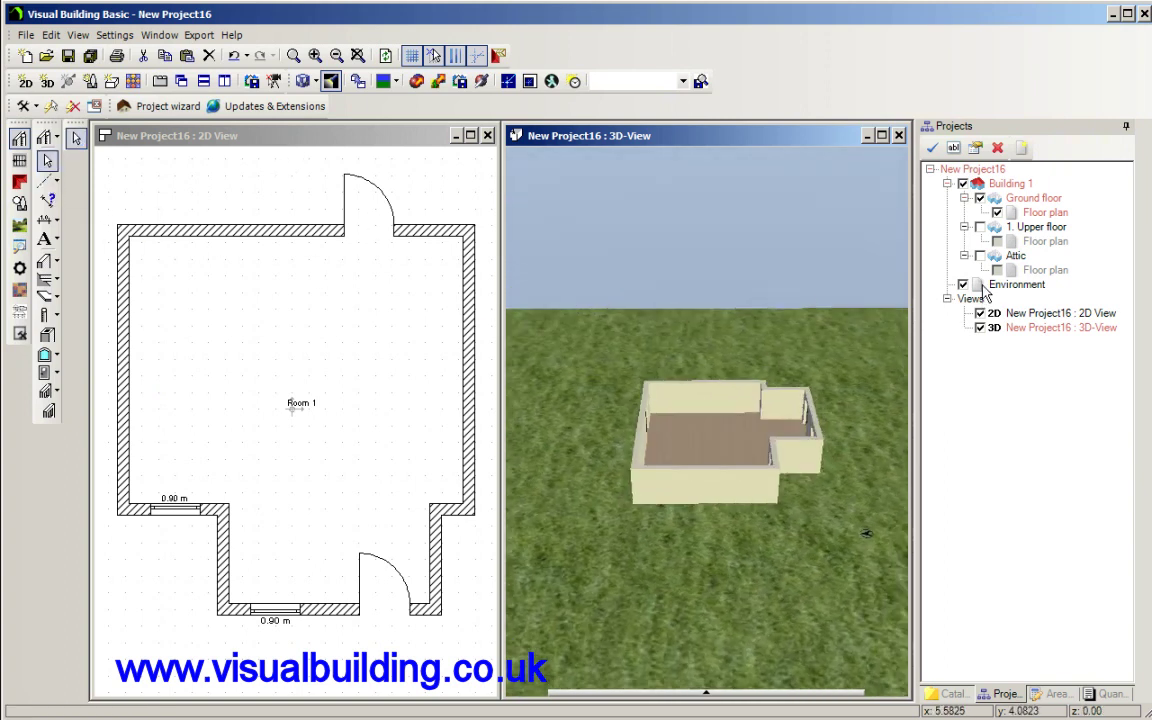
Step: Make the 1. Upper floor and Attic levels visible, then orbit to view the gabled roof from above
{"action": "left_click", "coordinate": [979, 227]}
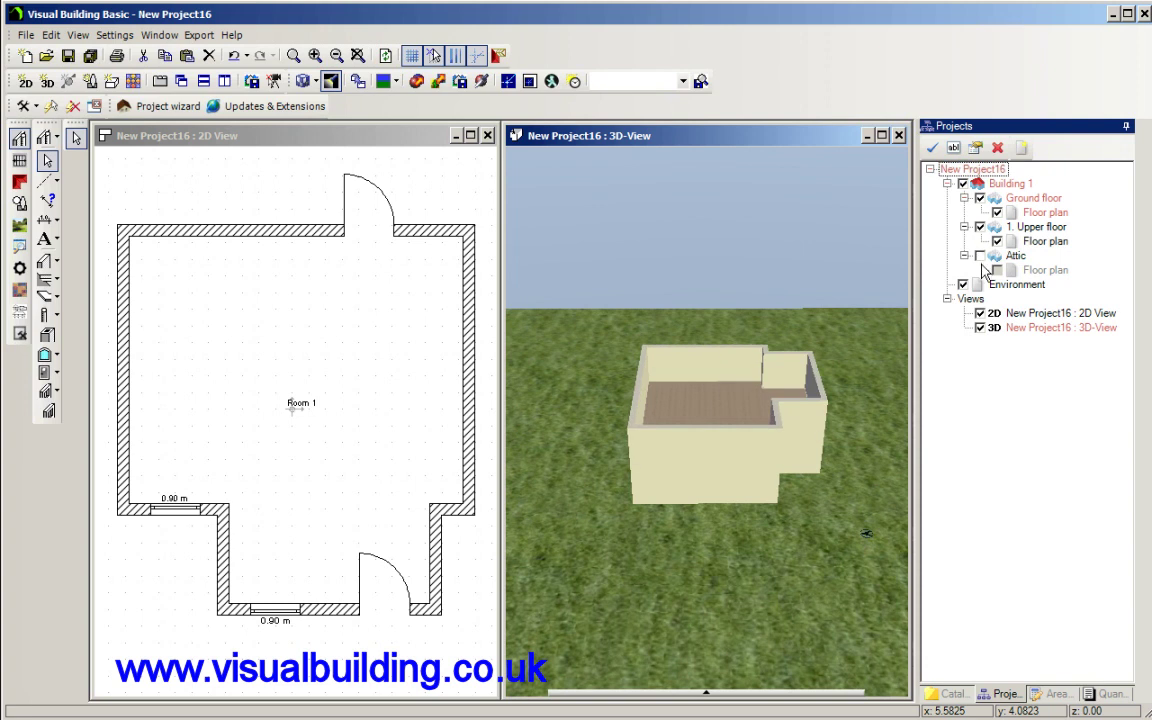
{"action": "left_click", "coordinate": [979, 256]}
{"action": "left_click_drag", "start_coordinate": [875, 285], "coordinate": [781, 347]}
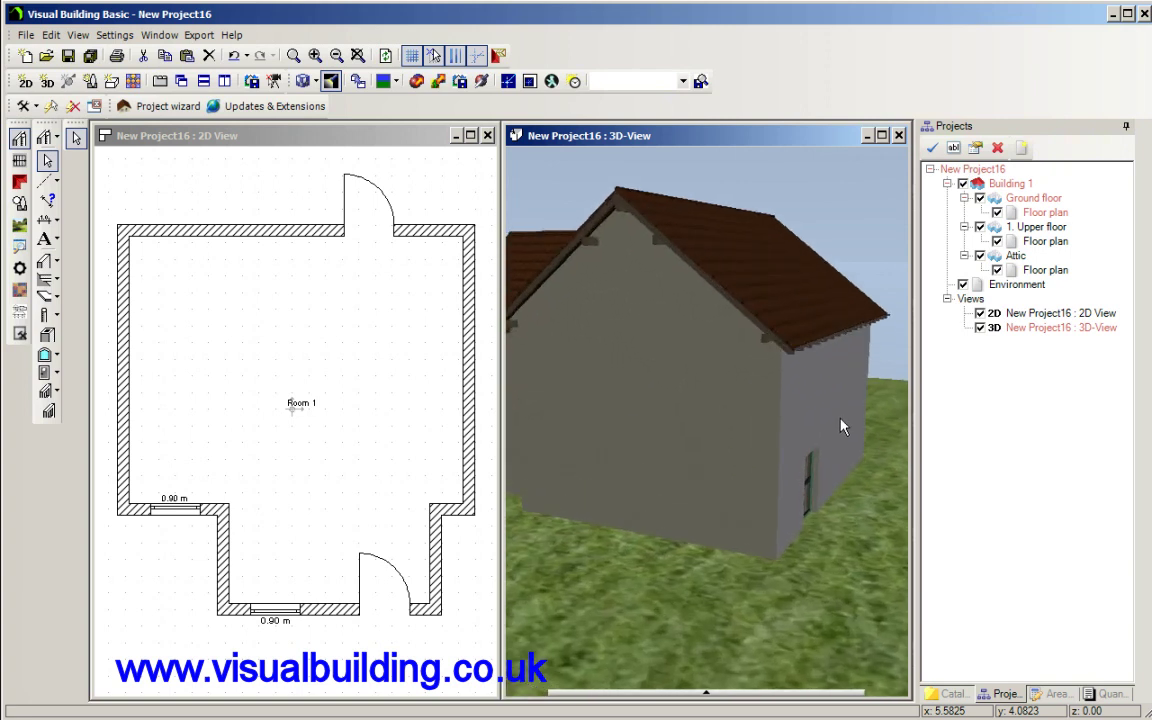
{"action": "left_click_drag", "start_coordinate": [841, 427], "coordinate": [543, 301]}
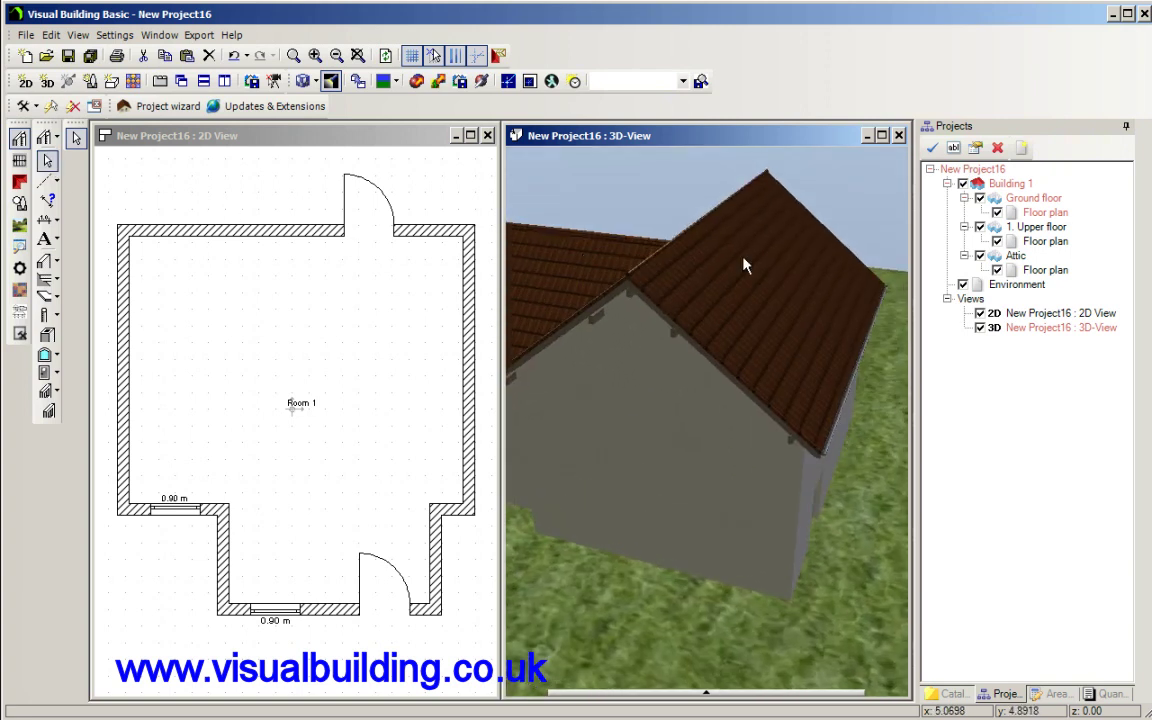
Step: Make the Attic the current level
{"action": "left_click", "coordinate": [1016, 256]}
{"action": "right_click", "coordinate": [1016, 256]}
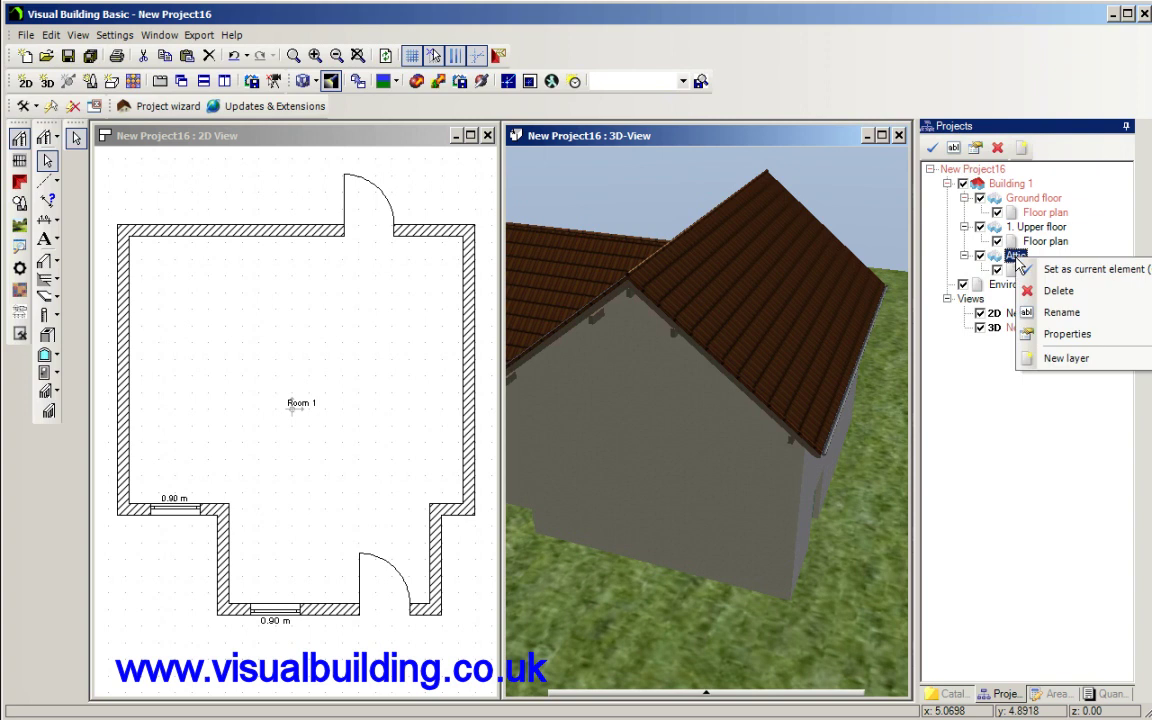
{"action": "left_click", "coordinate": [1025, 302]}
Step: Set the roof's gable-end purlins to appear only when the overhang exceeds 1.00 m
{"action": "double_click", "coordinate": [777, 284]}
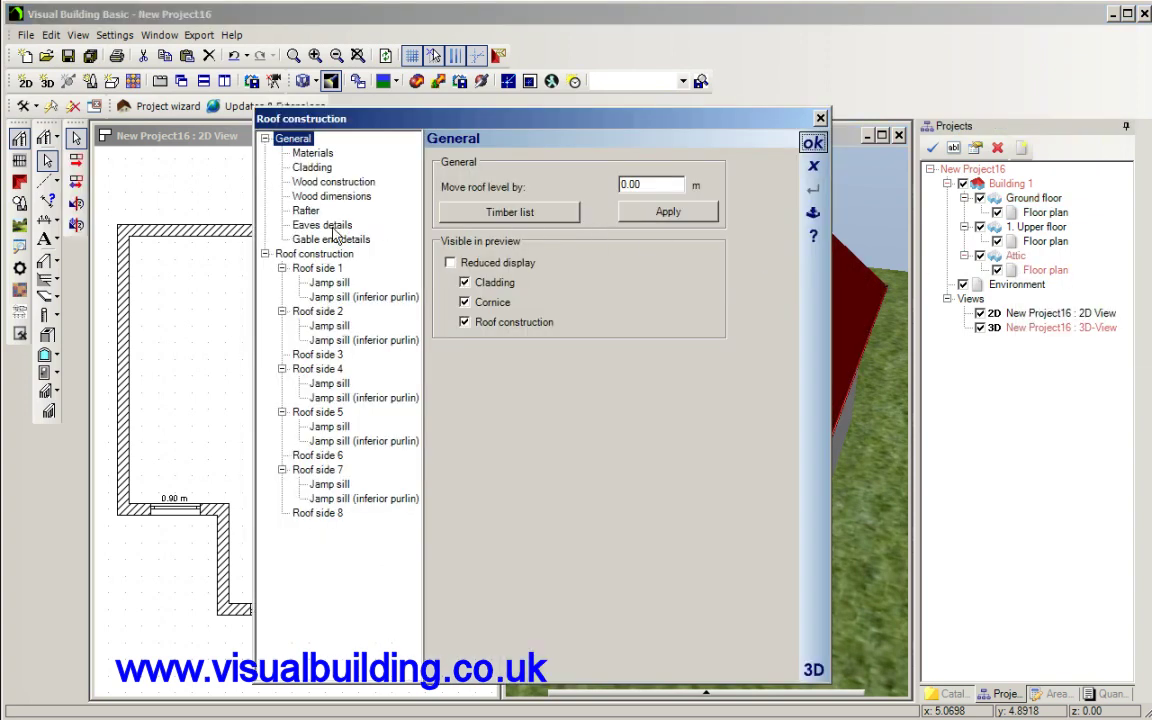
{"action": "left_click", "coordinate": [330, 226]}
{"action": "left_click", "coordinate": [322, 245]}
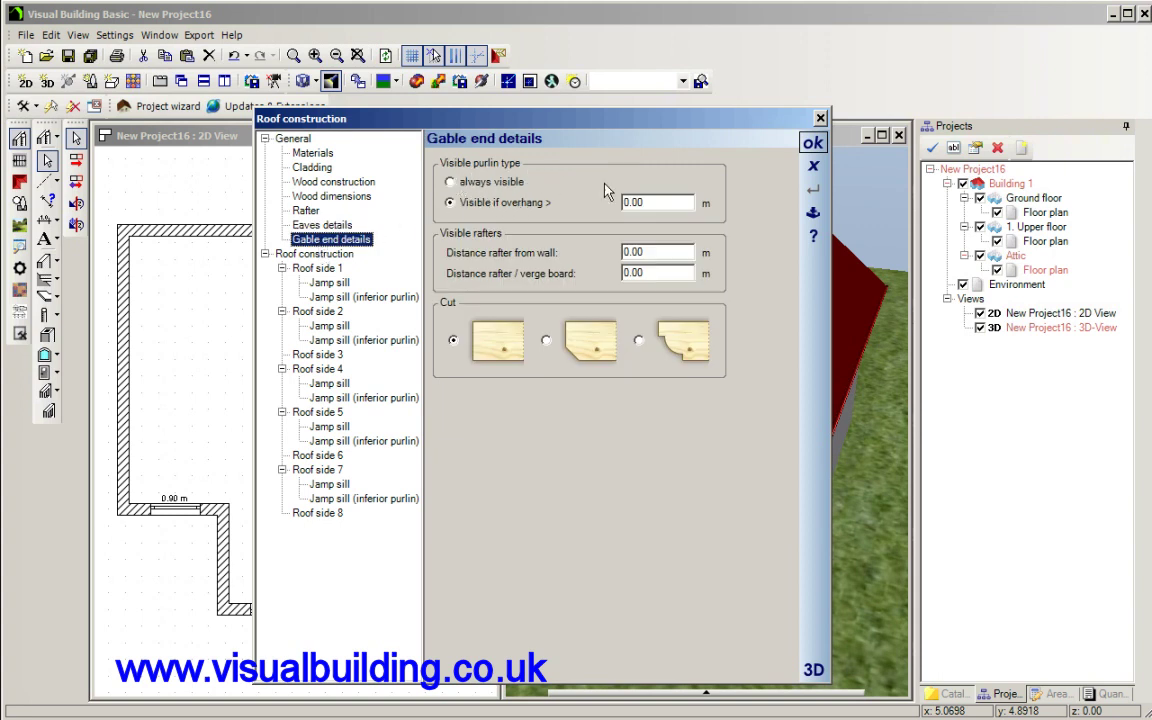
{"action": "left_click_drag", "start_coordinate": [650, 205], "coordinate": [606, 198]}
{"action": "type", "text": "1"}
{"action": "left_click", "coordinate": [813, 142]}
{"action": "left_click_drag", "start_coordinate": [865, 200], "coordinate": [577, 182]}
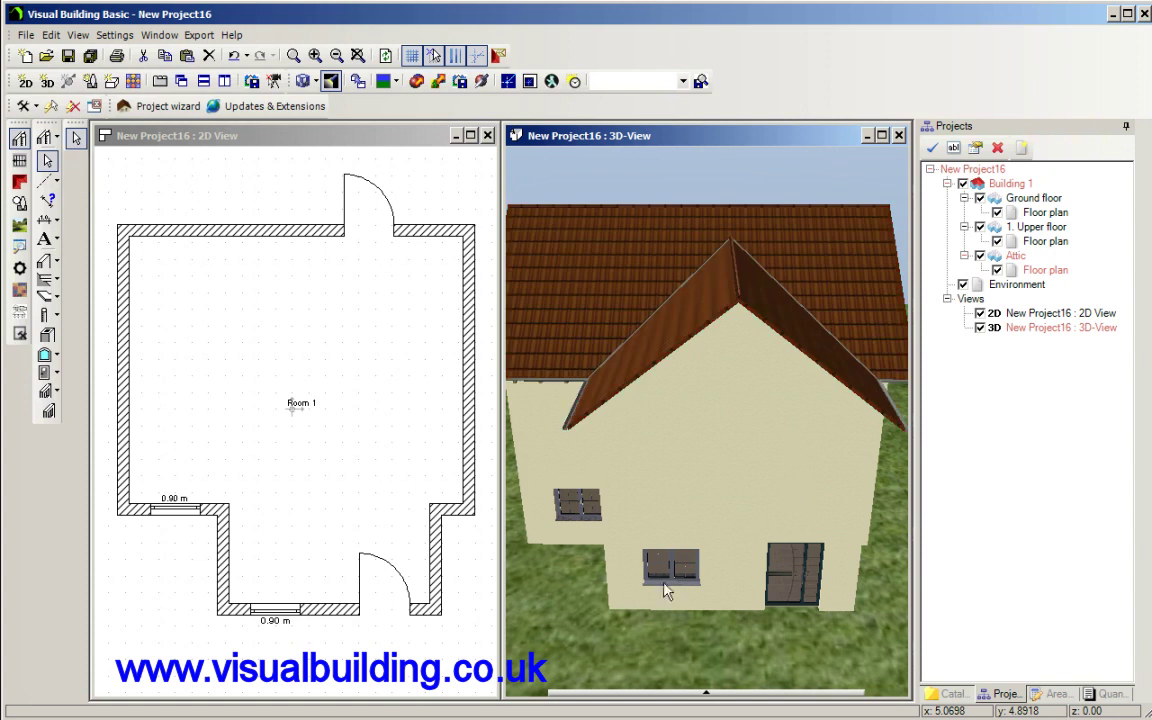
Step: Draw interior supporting walls: a 2 m corner enclosure for Room 2, then a wall to the right outer wall for Room 3
{"action": "left_click_drag", "start_coordinate": [651, 633], "coordinate": [681, 630]}
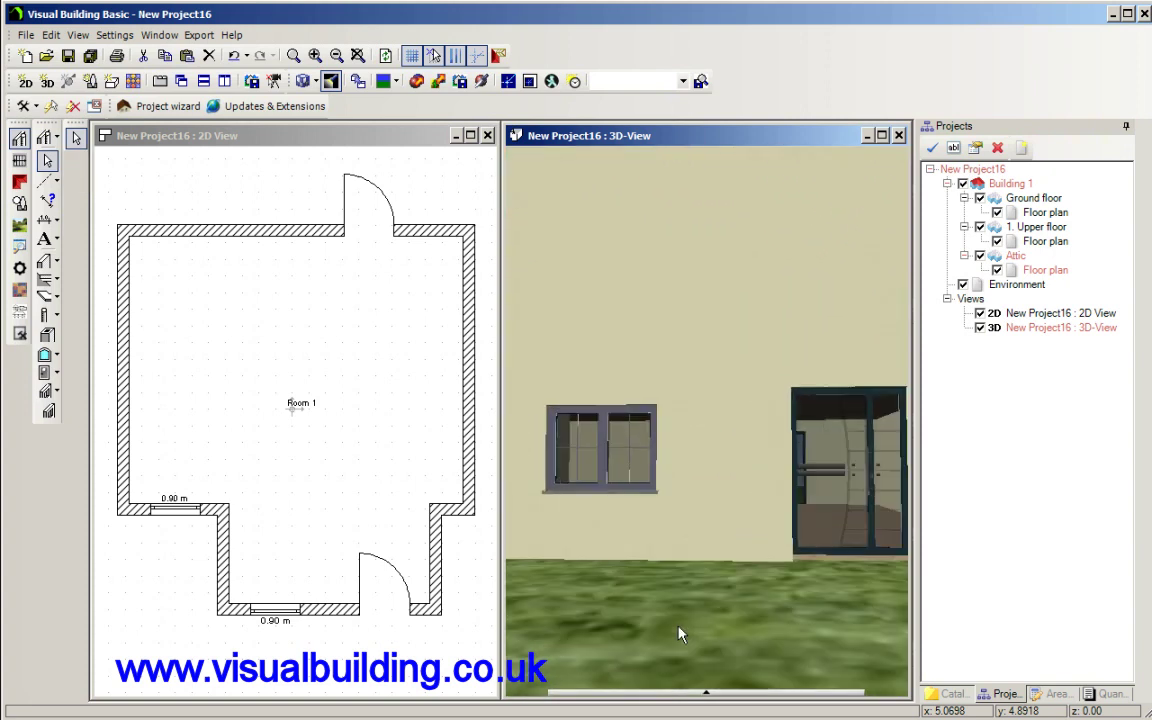
{"action": "left_click", "coordinate": [45, 262]}
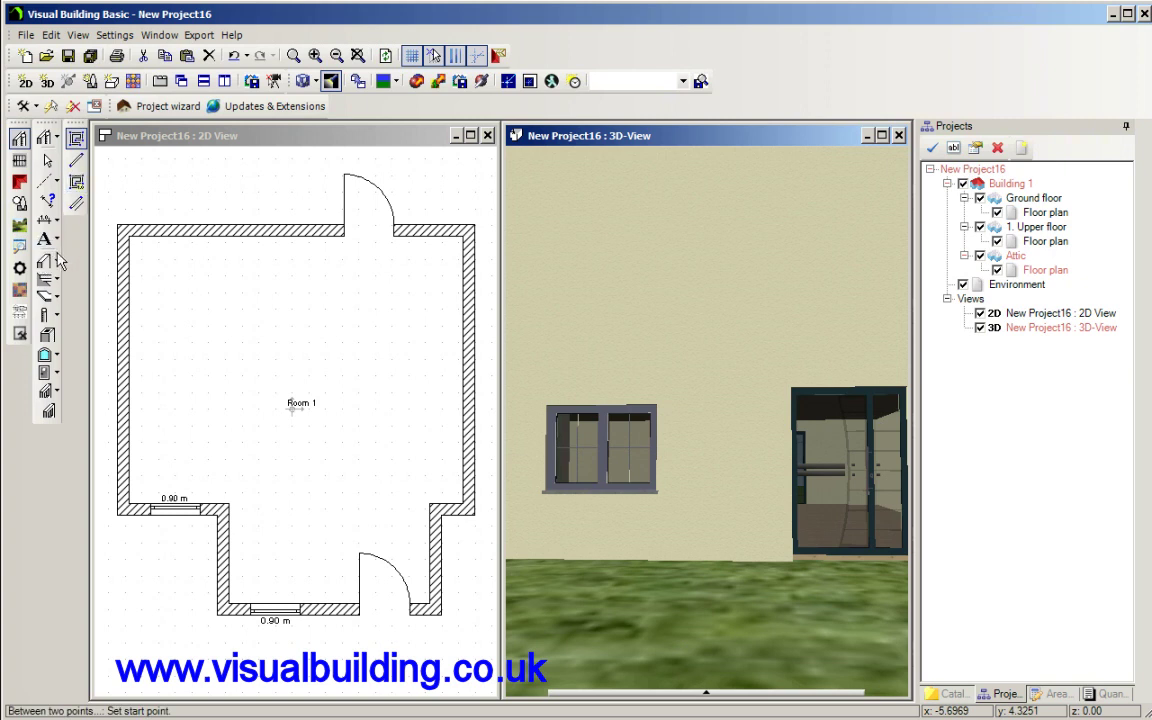
{"action": "left_click", "coordinate": [57, 262]}
{"action": "left_click", "coordinate": [72, 286]}
{"action": "left_click", "coordinate": [127, 342]}
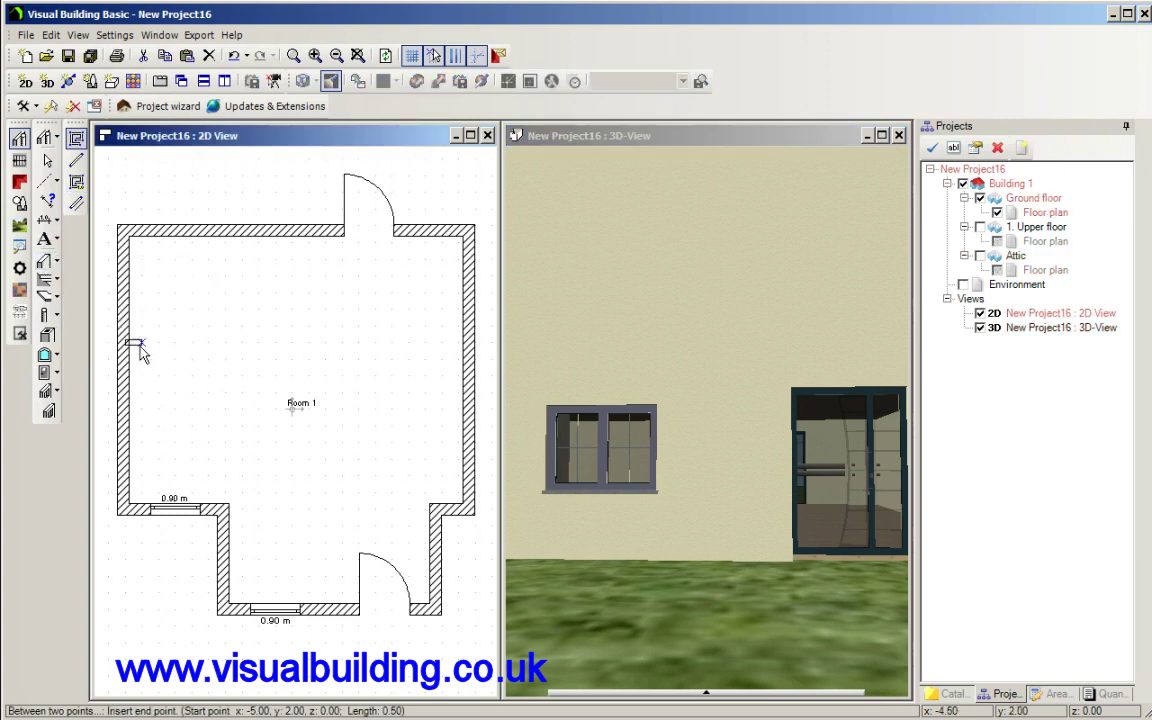
{"action": "left_click", "coordinate": [225, 343]}
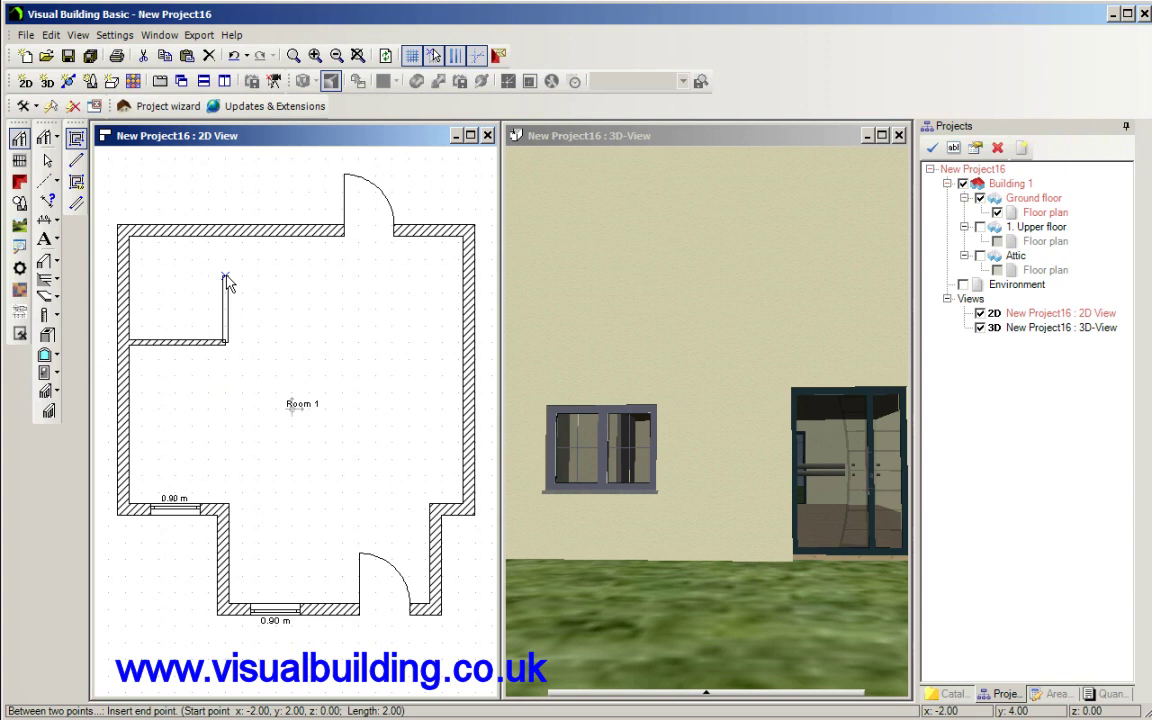
{"action": "left_click", "coordinate": [226, 231]}
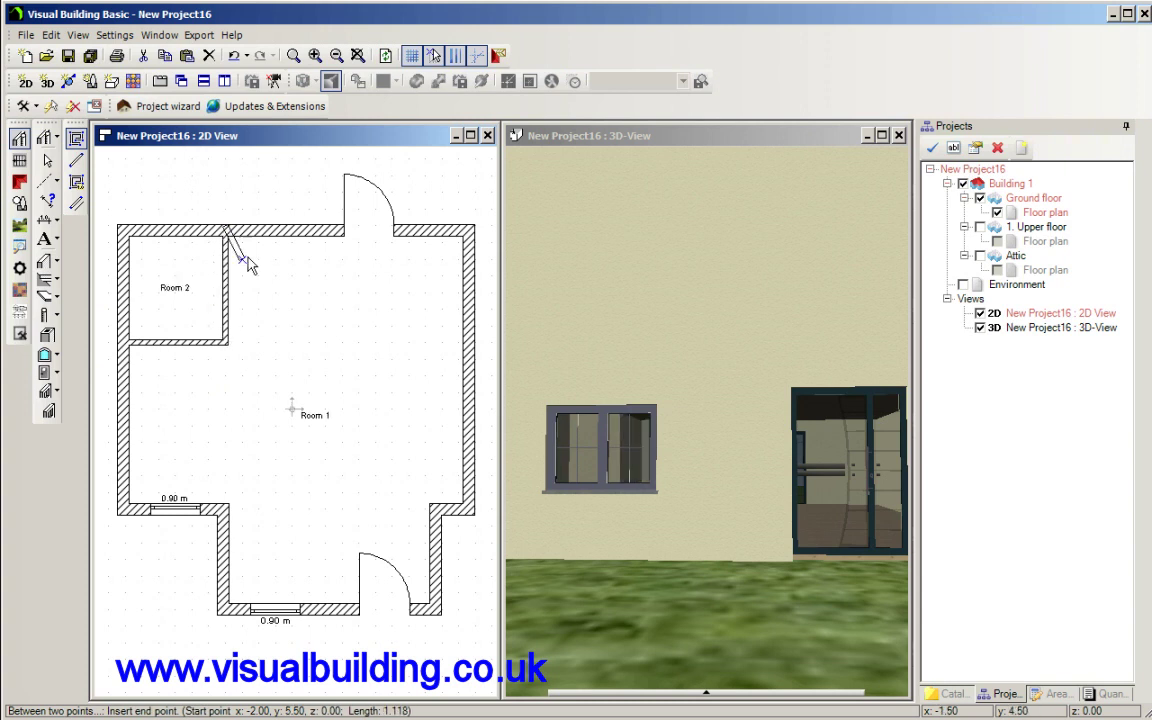
{"action": "key", "text": "Escape"}
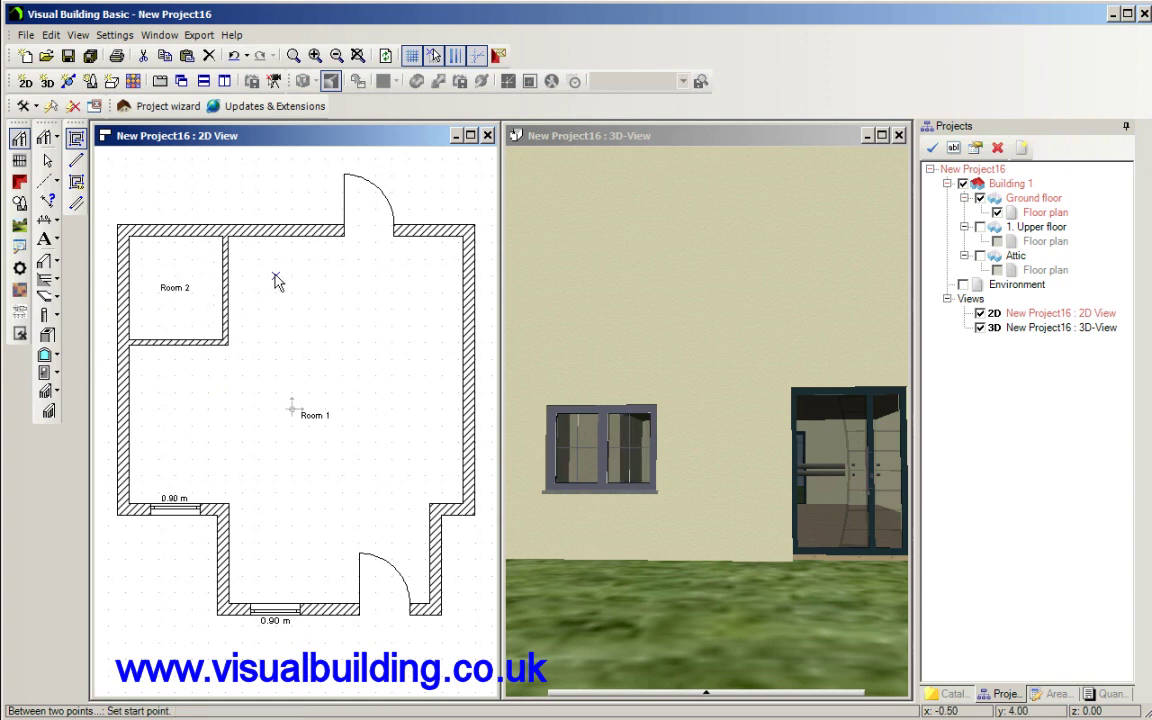
{"action": "left_click", "coordinate": [228, 314]}
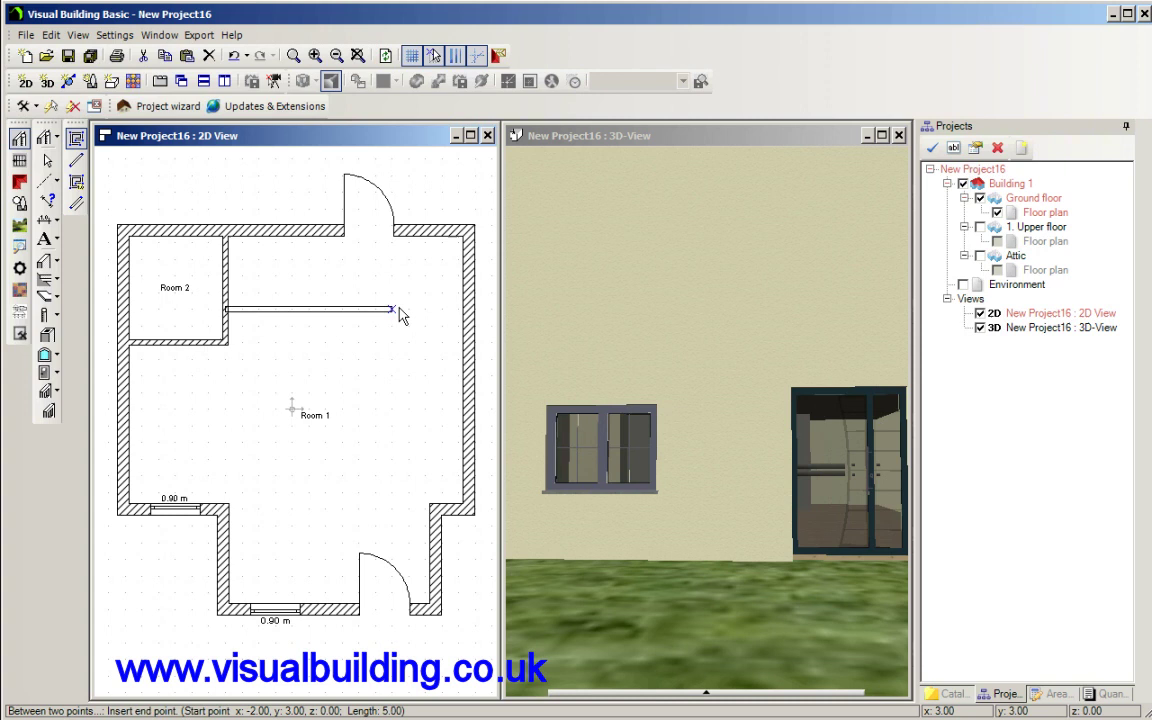
{"action": "left_click", "coordinate": [466, 312]}
{"action": "left_click", "coordinate": [566, 247]}
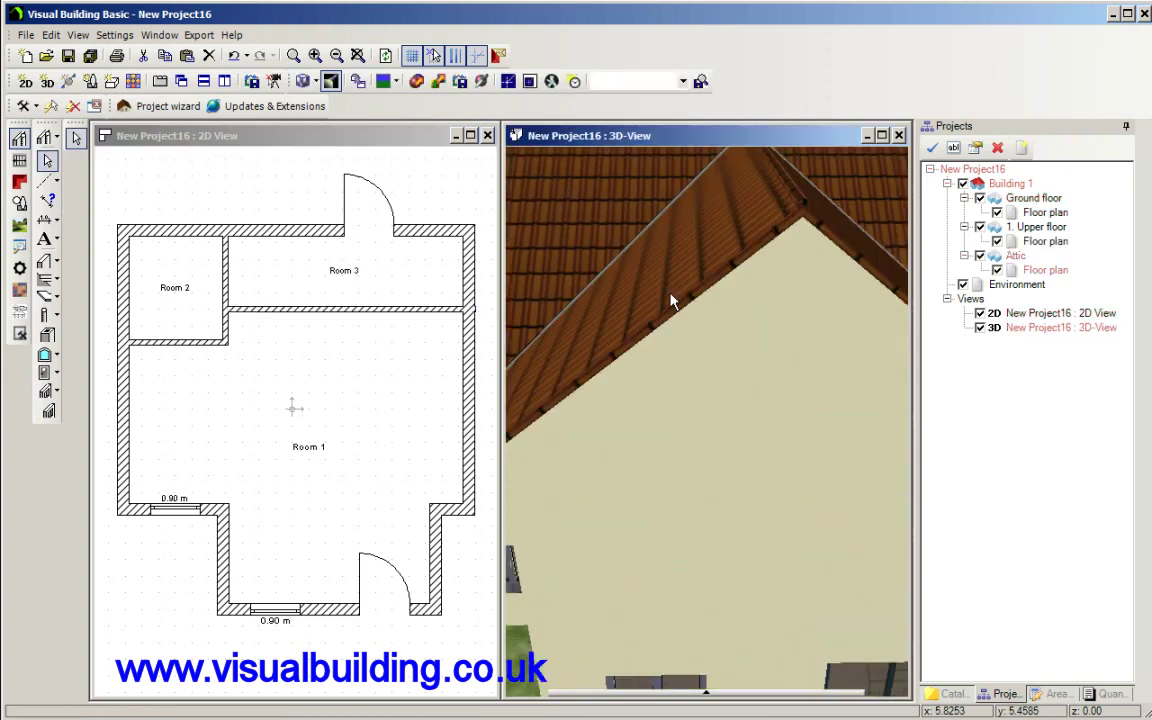
{"action": "scroll", "coordinate": [672, 302], "scroll_direction": "down", "scroll_amount": 5}
{"action": "left_click_drag", "start_coordinate": [710, 172], "coordinate": [745, 325]}
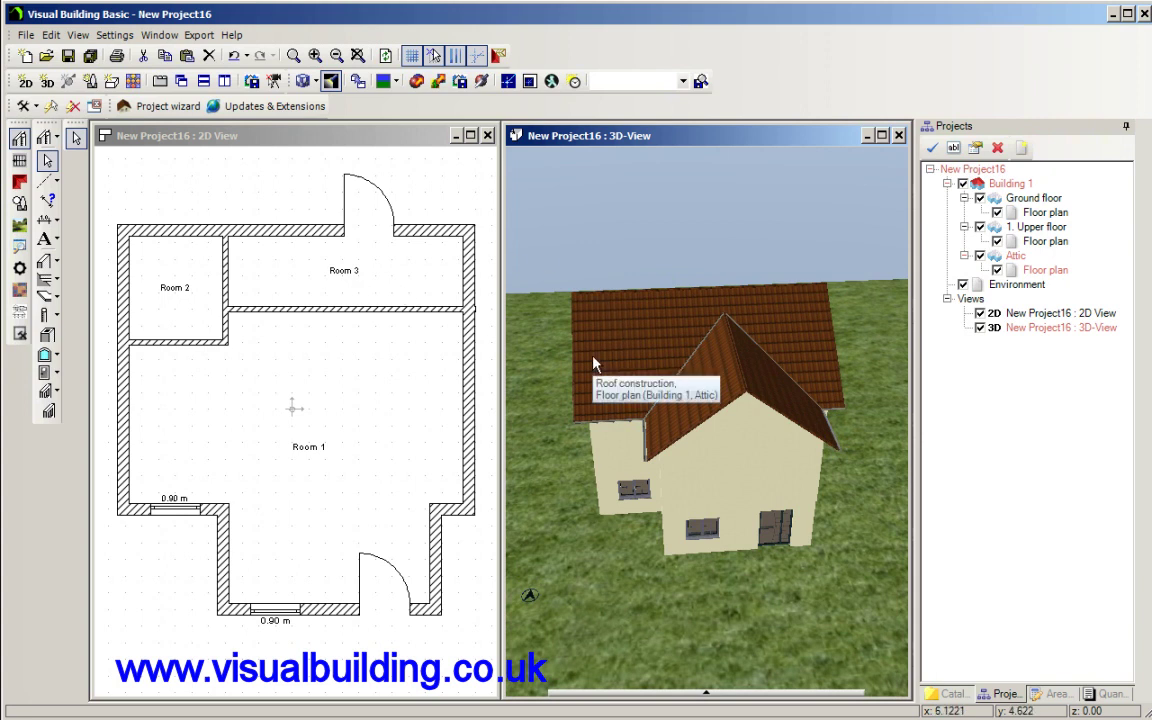
{"action": "key", "text": "Up"}
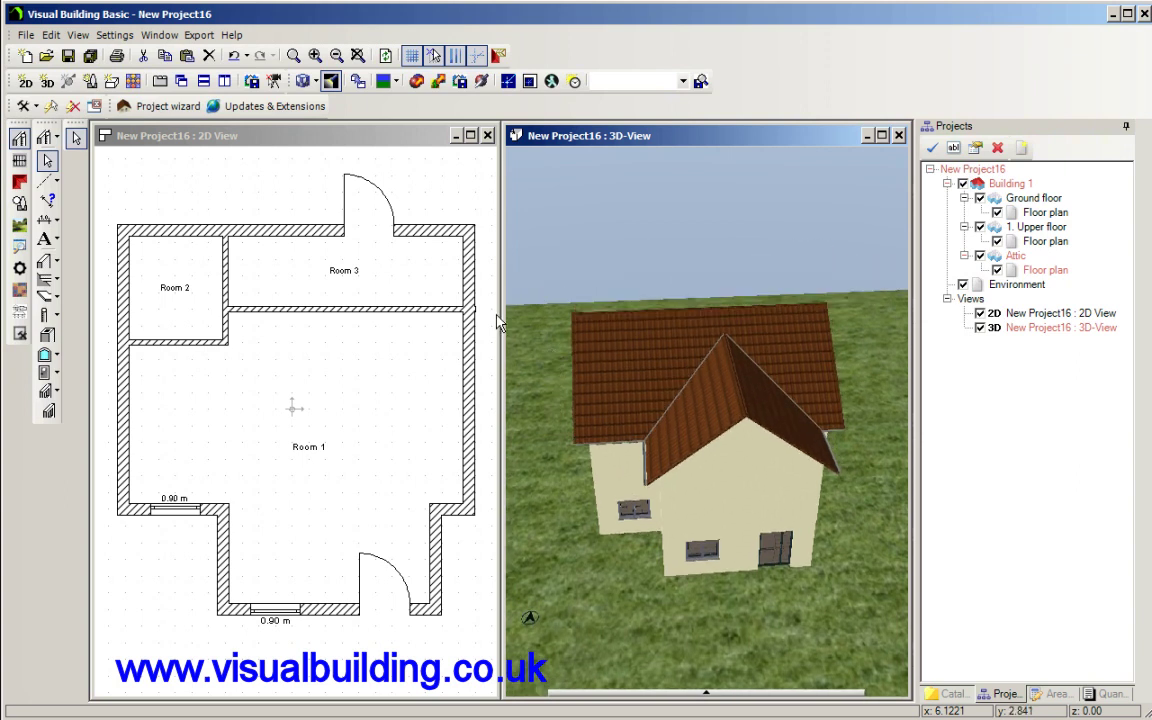
Step: Launch the Project wizard from the File menu
{"action": "left_click", "coordinate": [25, 35]}
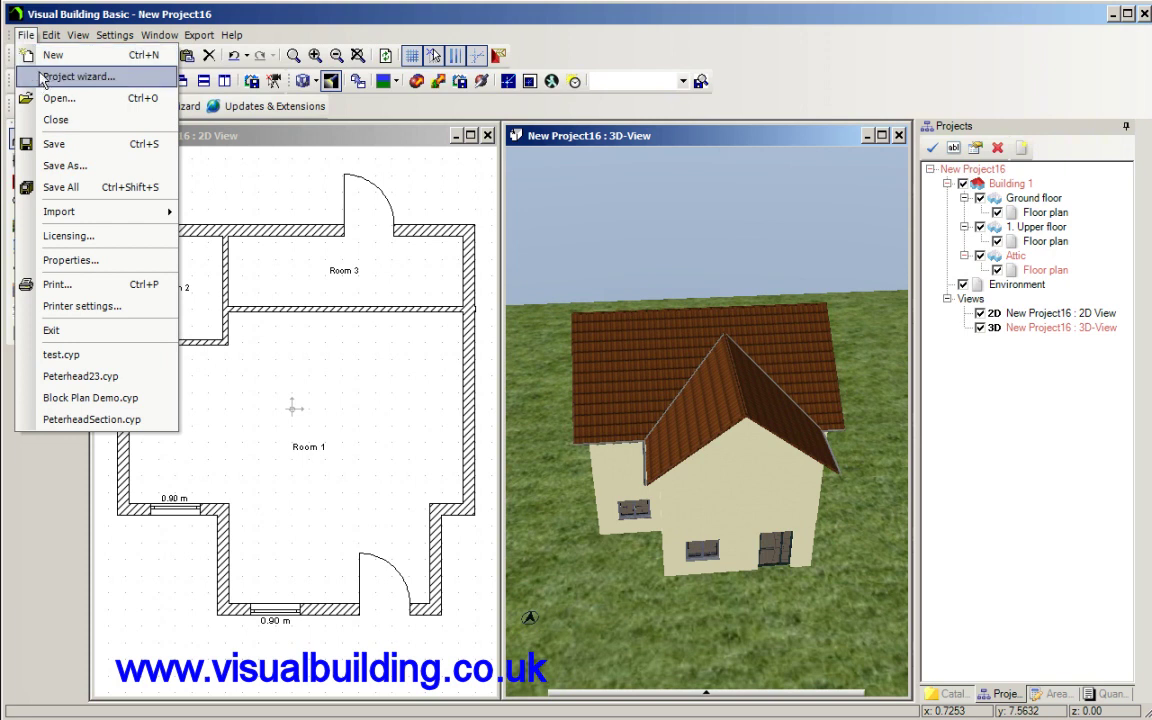
{"action": "left_click", "coordinate": [47, 80]}
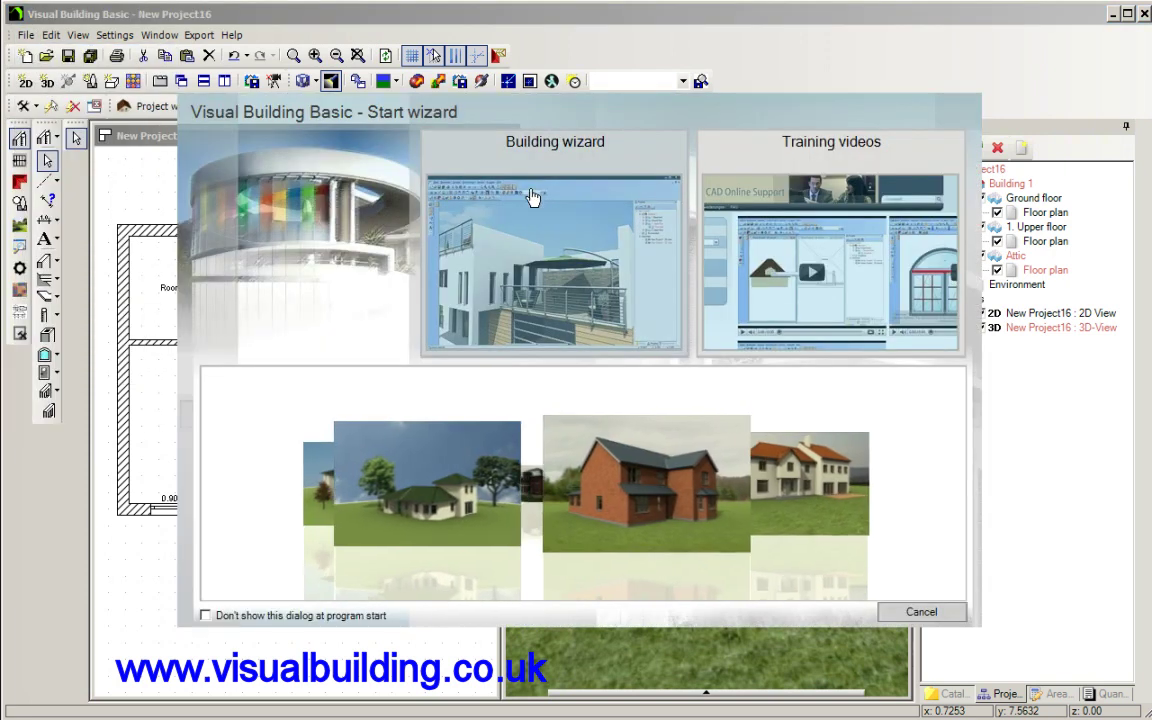